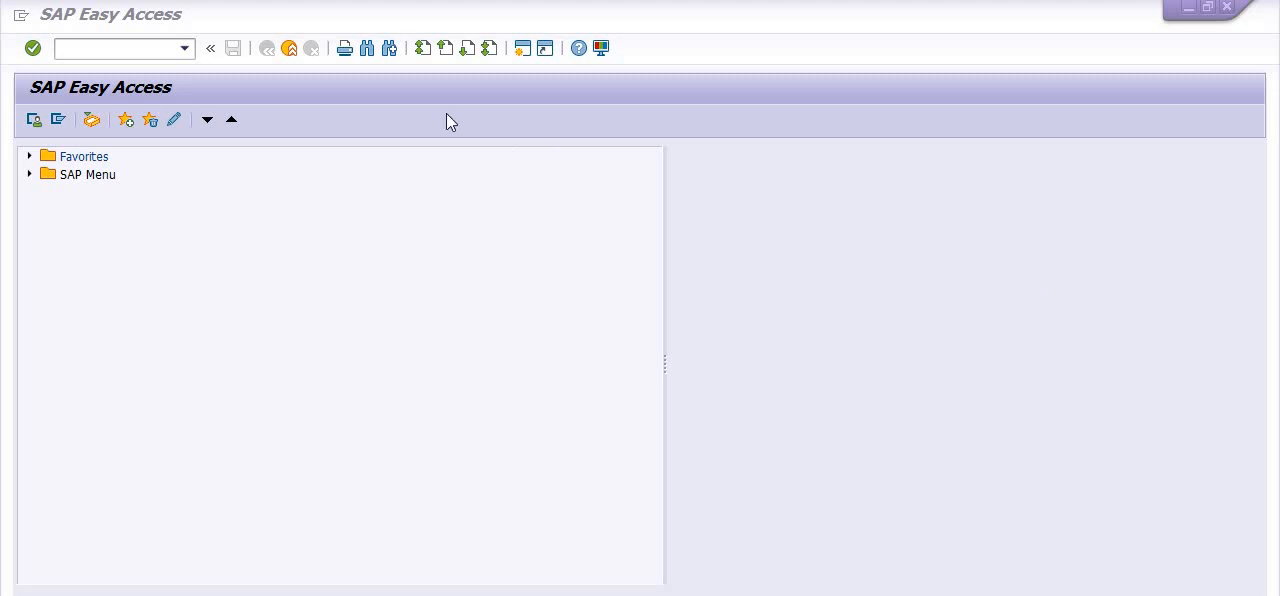
Open the reservation list report with transaction MB25
click(97, 47)
text(MB)
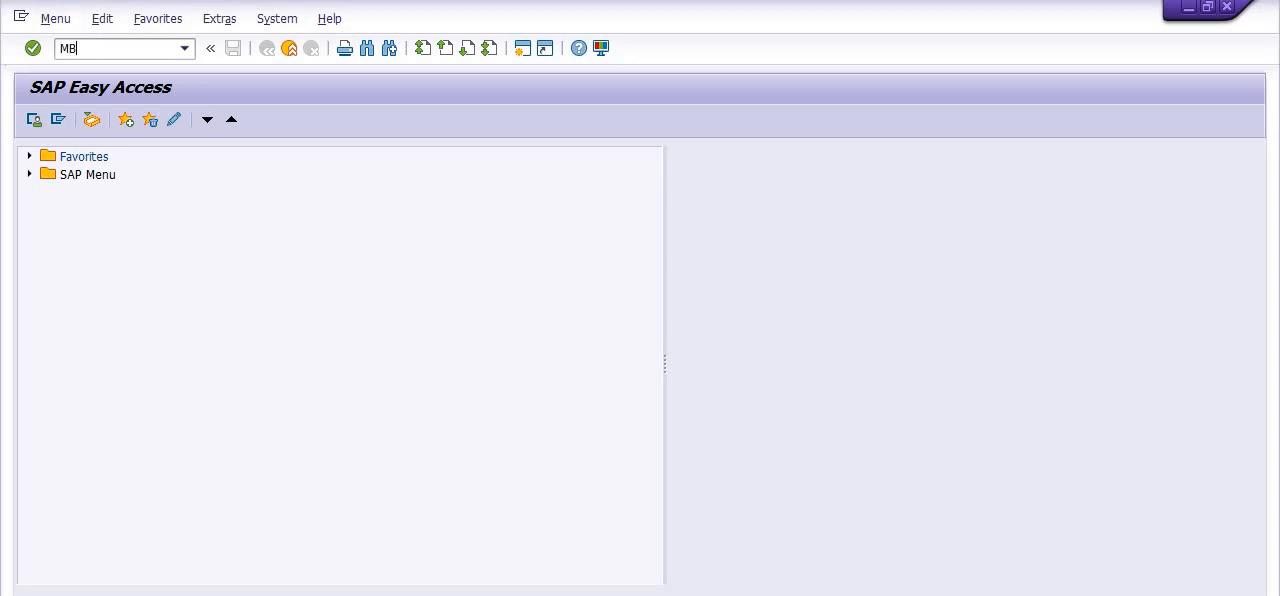
text(25)
key(Return)
key(Delete)
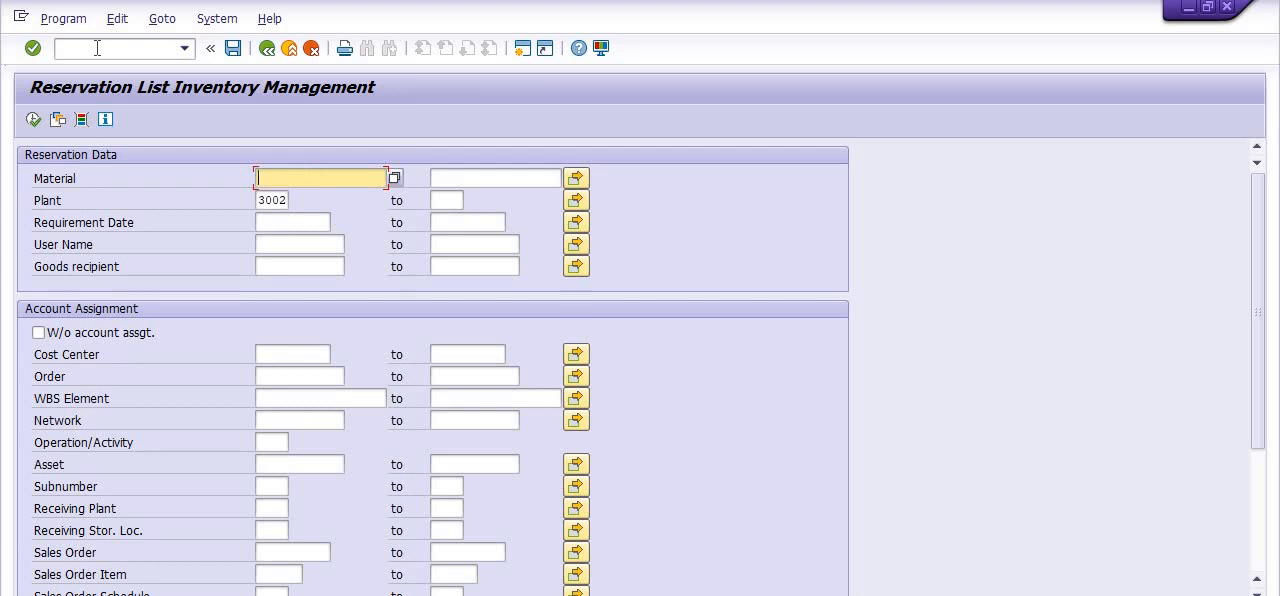
Clear the plant from the reservation data selection criteria
click(612, 222)
click(286, 201)
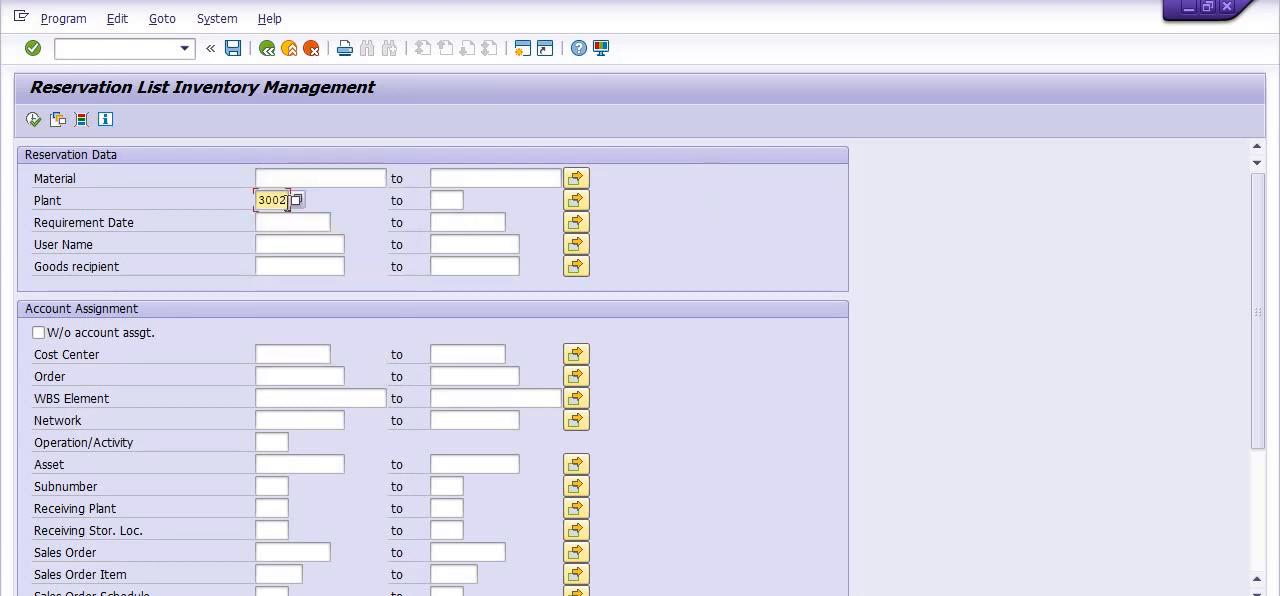
key(BackSpace)
key(BackSpace)
key(BackSpace)
key(BackSpace)
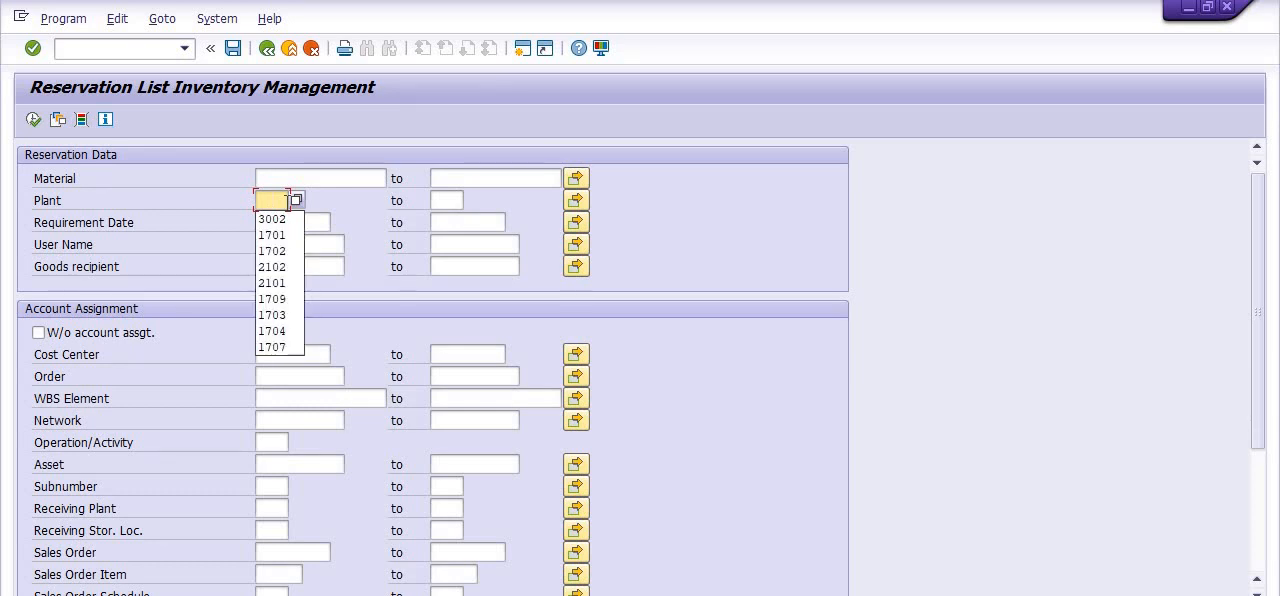
click(661, 212)
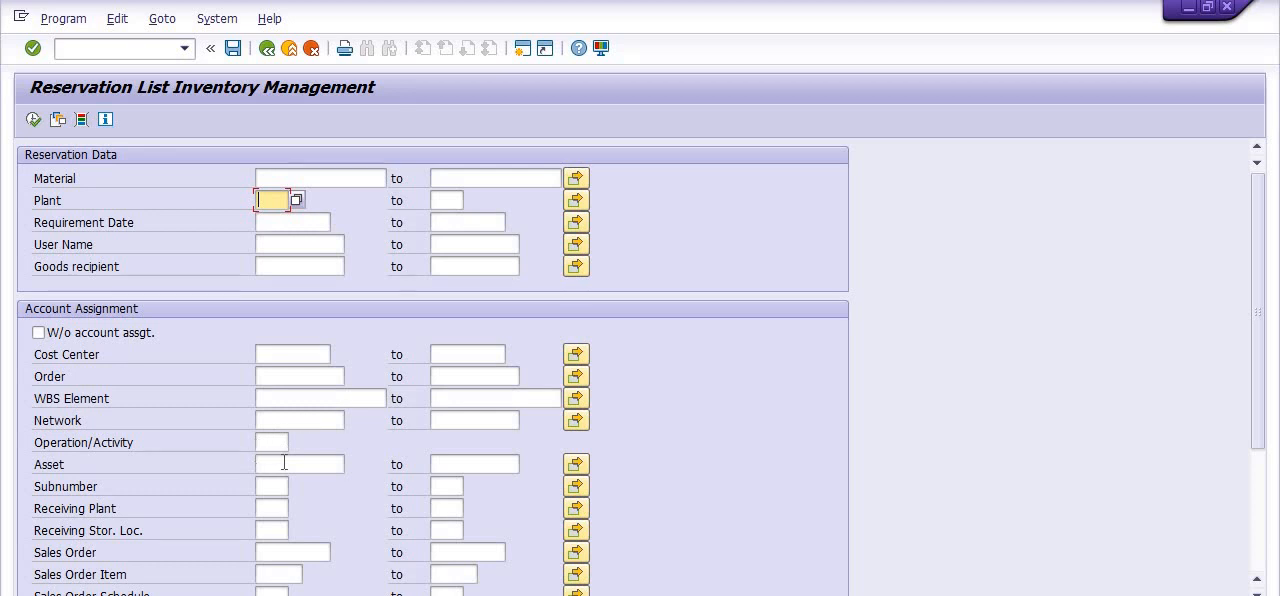
Examine the account assignment and scope of list options on the selection screen
scroll(285, 463, down, 3)
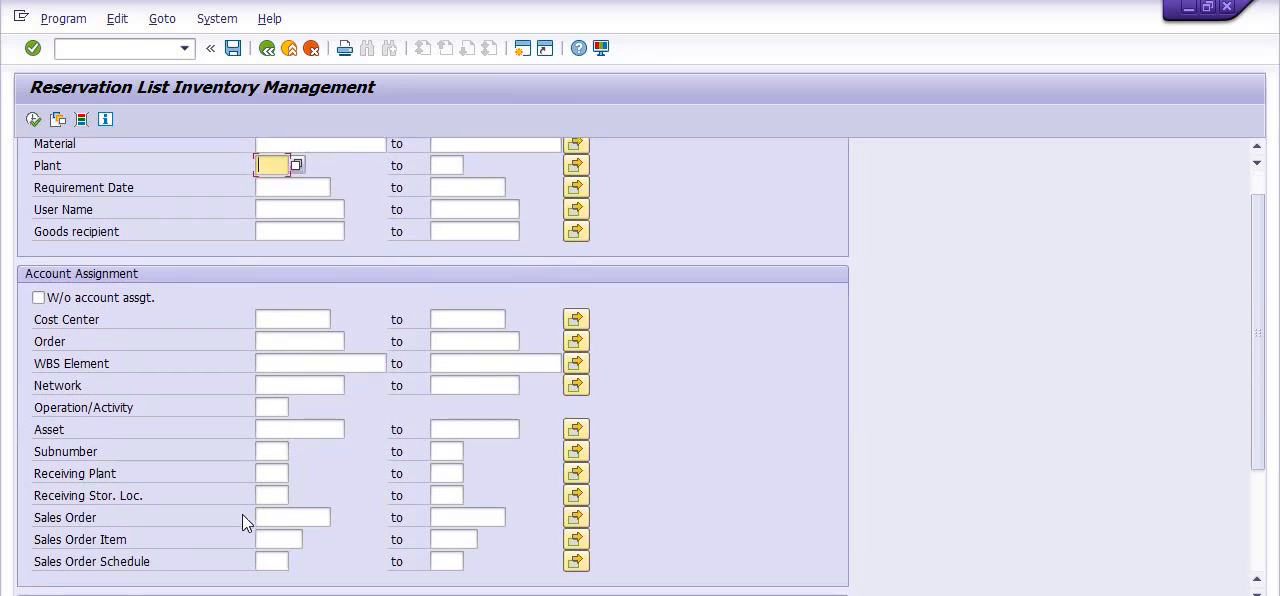
scroll(255, 505, down, 3)
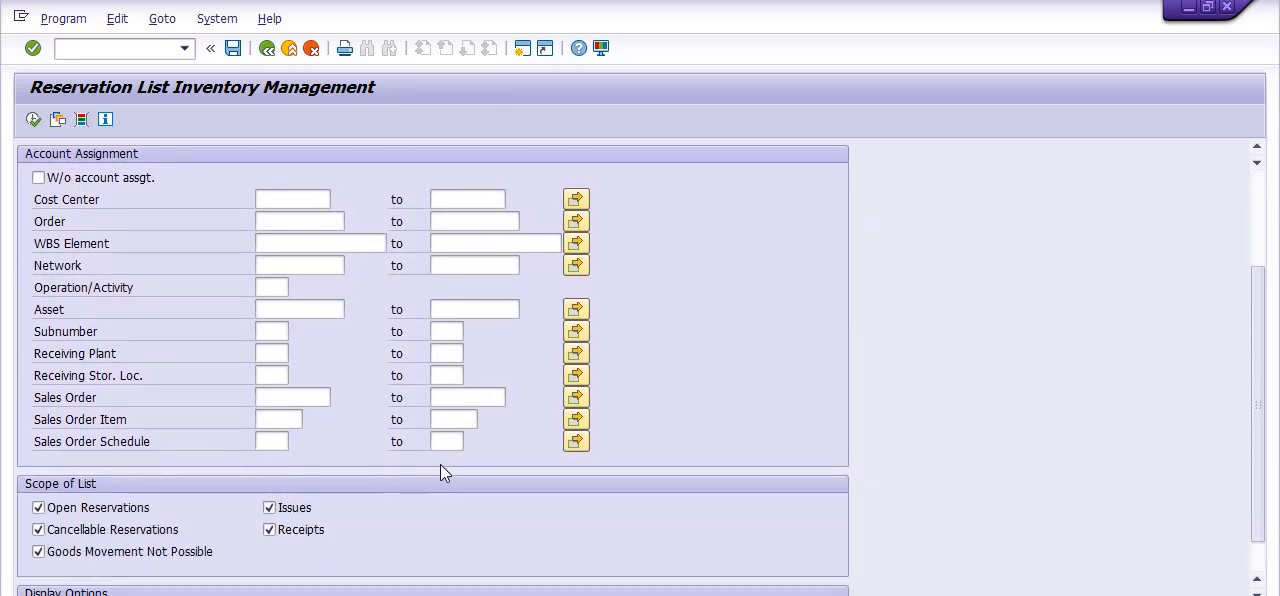
scroll(464, 420, up, 1)
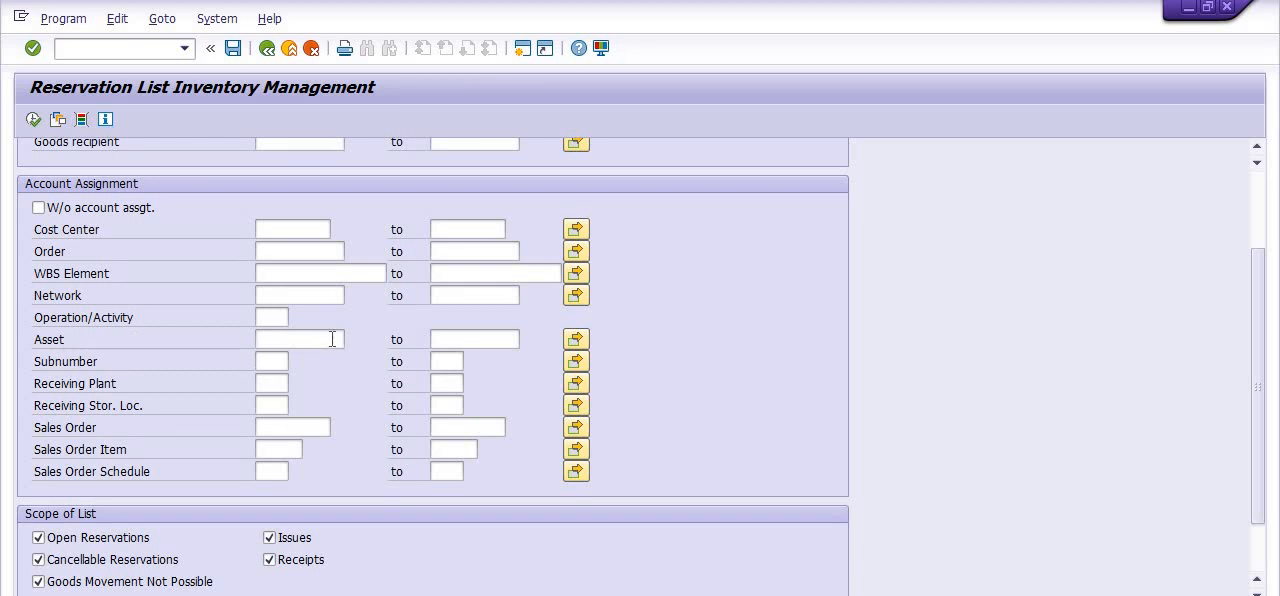
scroll(403, 327, up, 1)
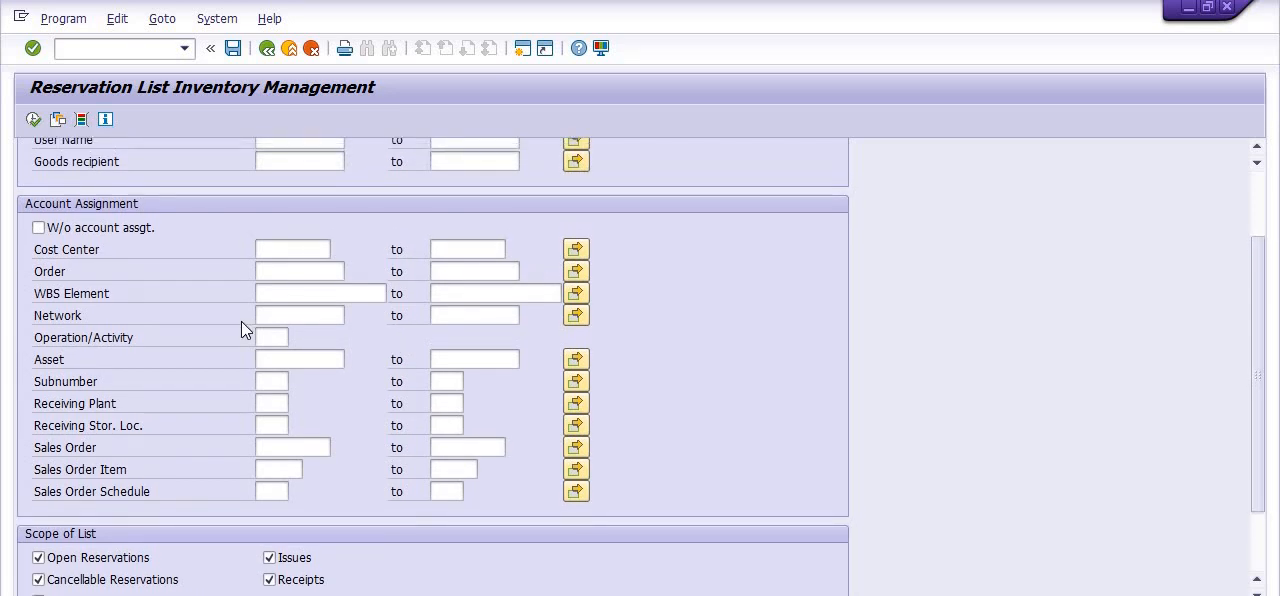
scroll(241, 321, up, 1)
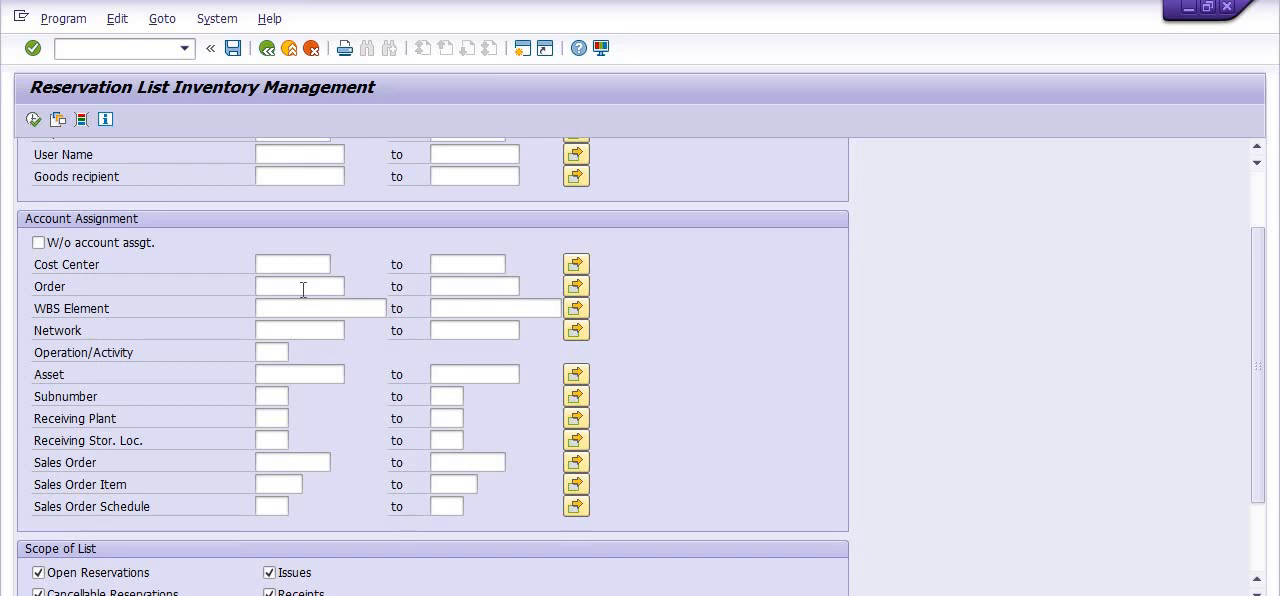
scroll(303, 289, up, 1)
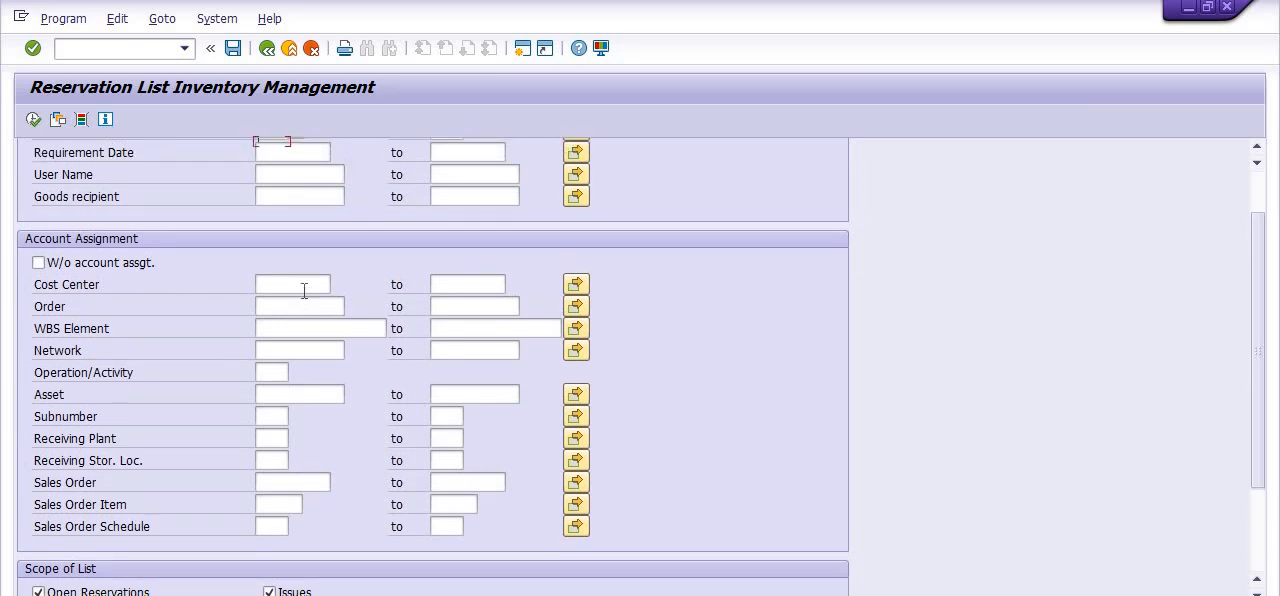
scroll(303, 289, up, 1)
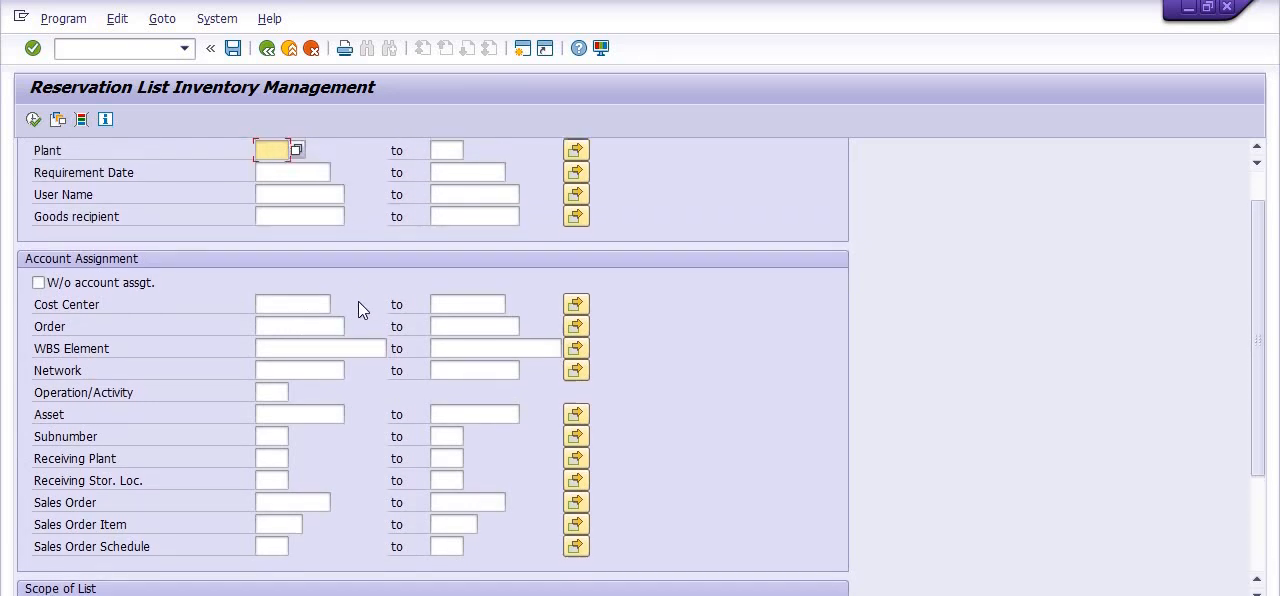
scroll(358, 308, up, 1)
scroll(370, 310, up, 1)
scroll(378, 311, up, 1)
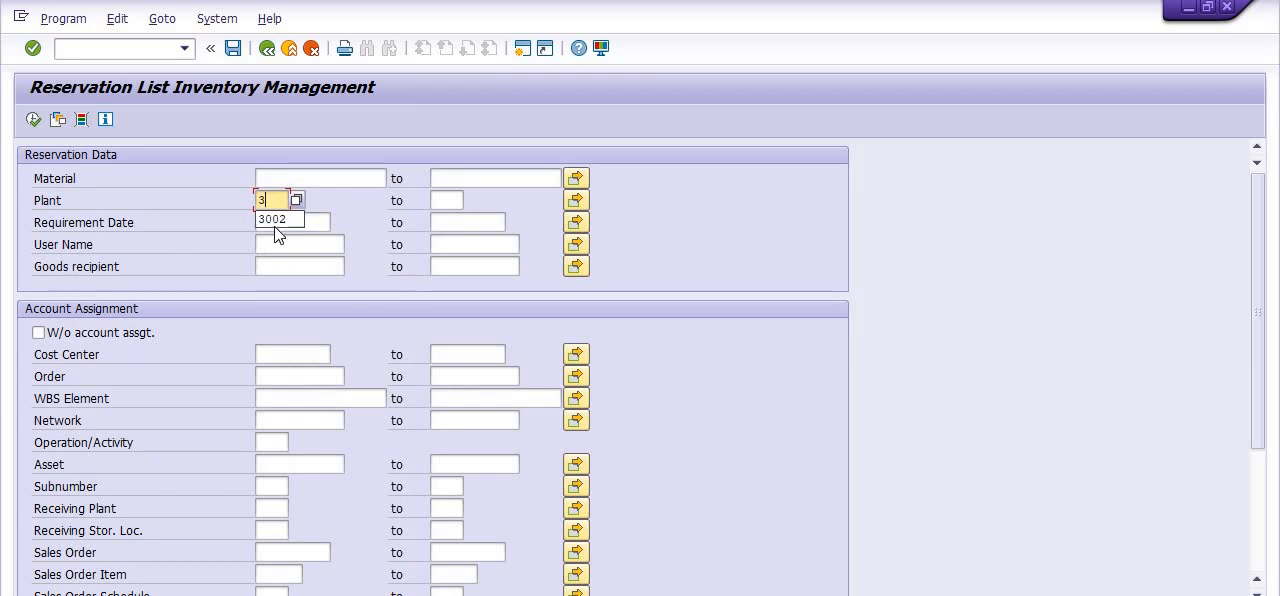
Restrict the reservations to plant 3002 and requirement dates from 01012020 to 31032020
click(275, 220)
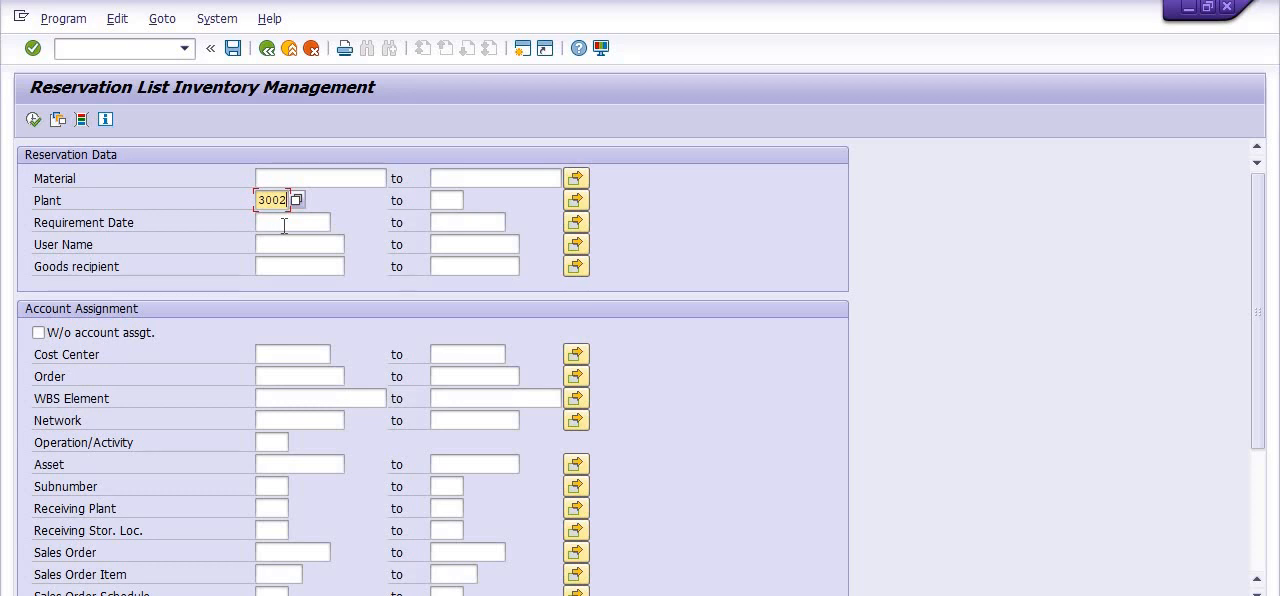
click(284, 222)
text(01)
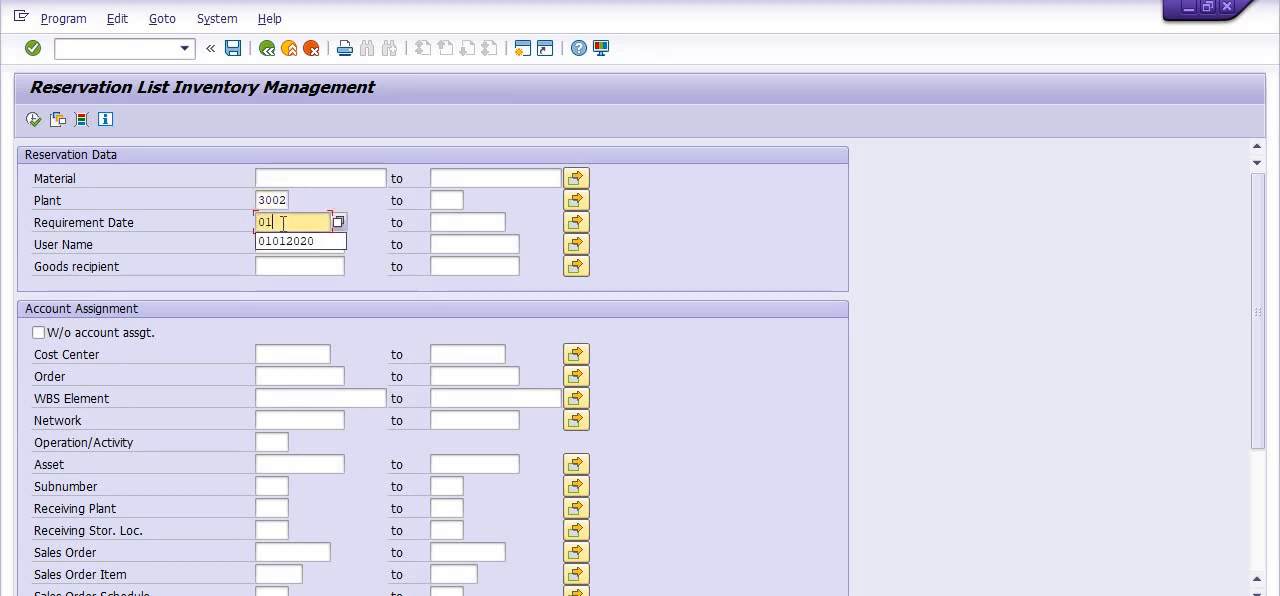
text(01202)
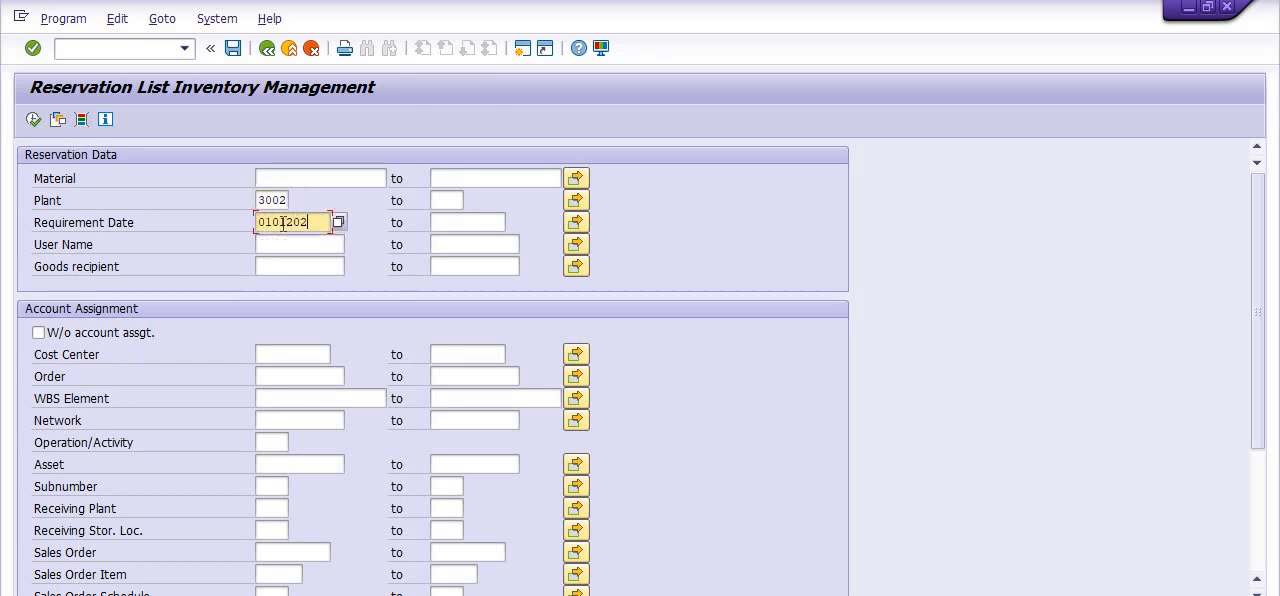
text(0)
key(Tab)
text(31)
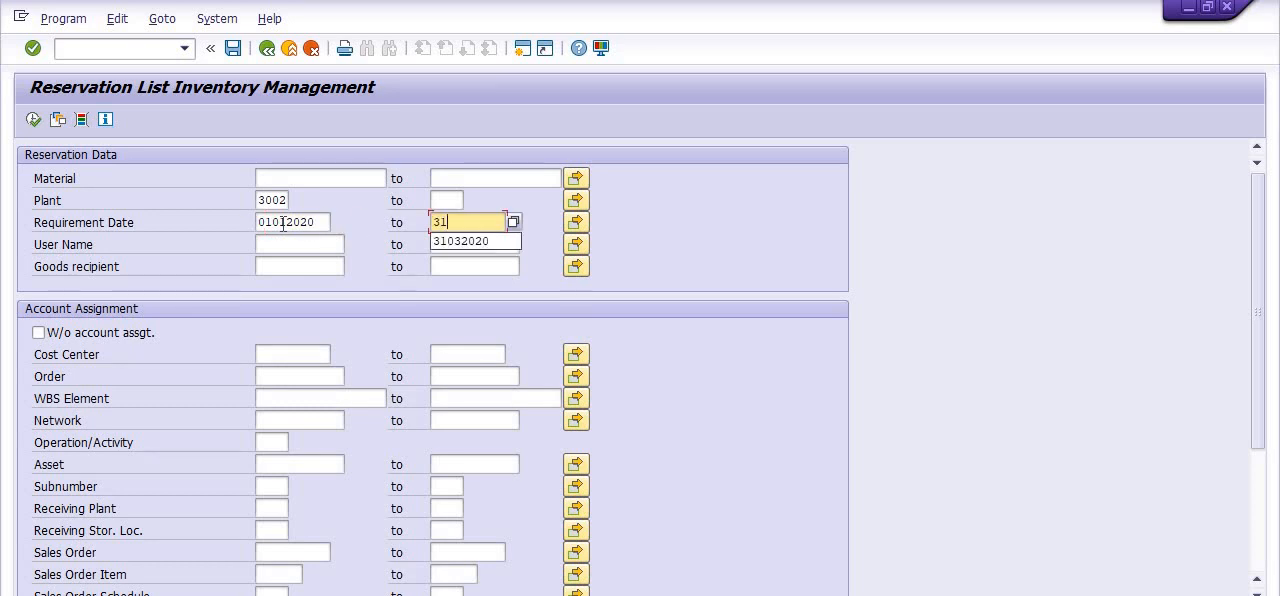
text(032020)
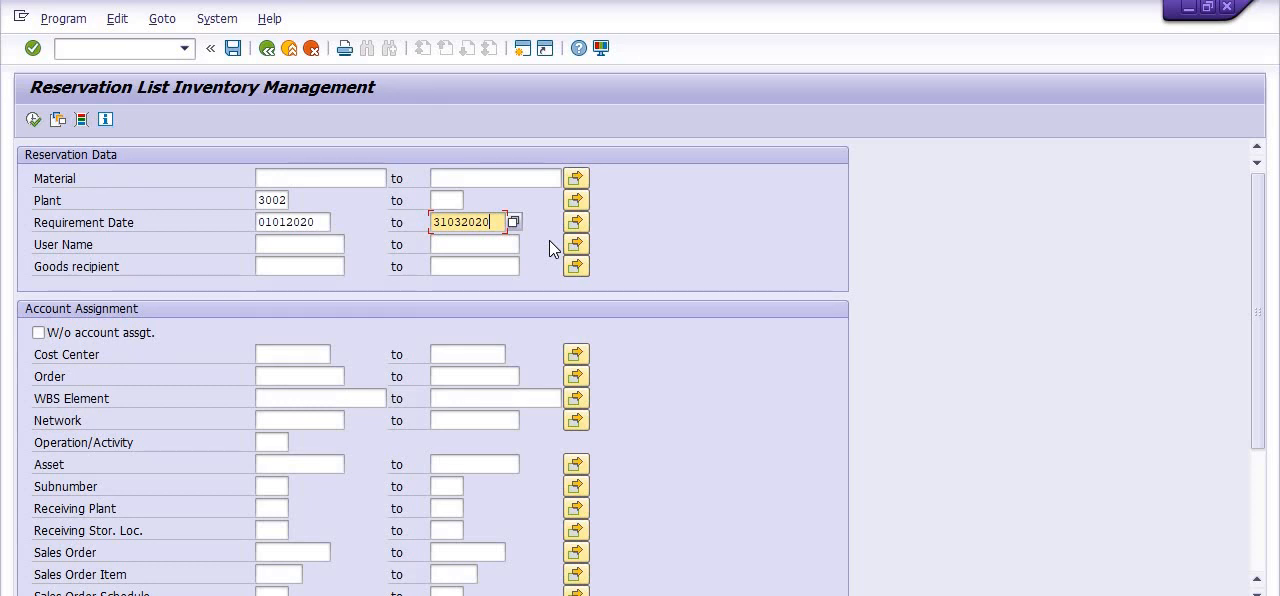
Show the dynamic selections and review the item data and header data fields available for reservations
click(80, 121)
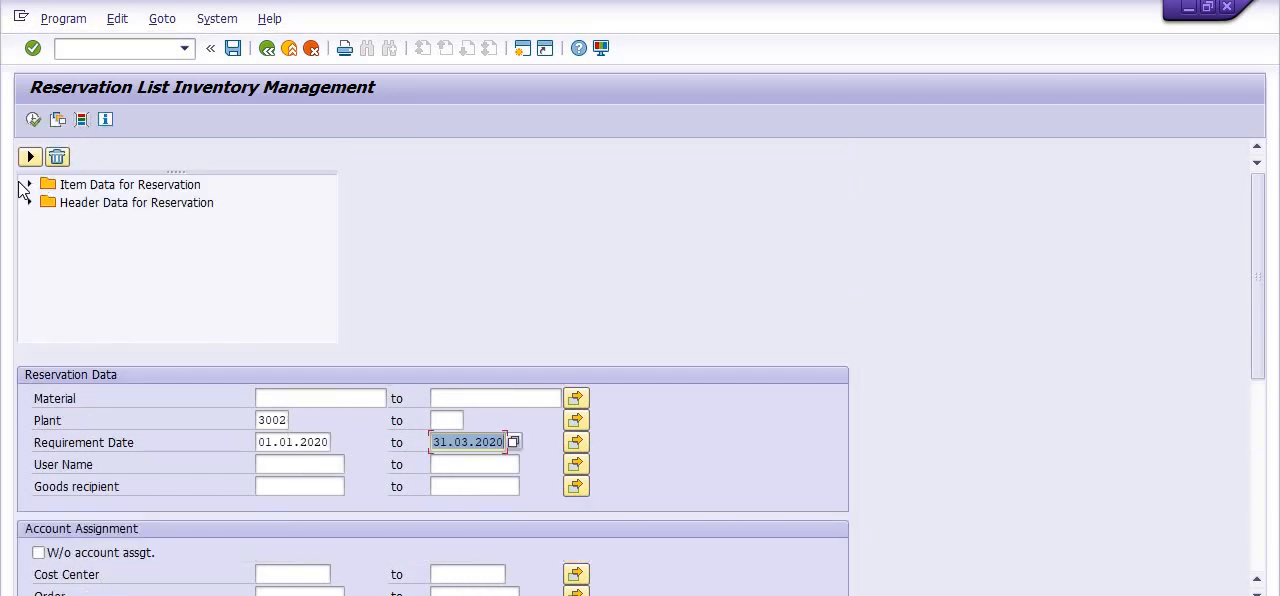
click(35, 186)
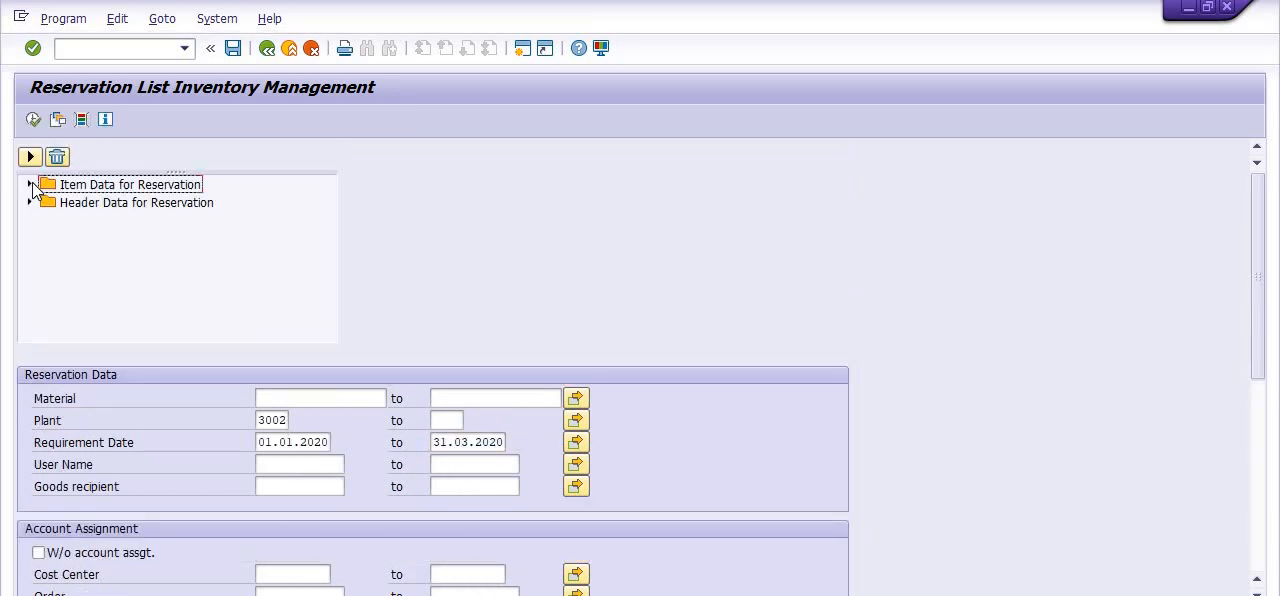
click(30, 185)
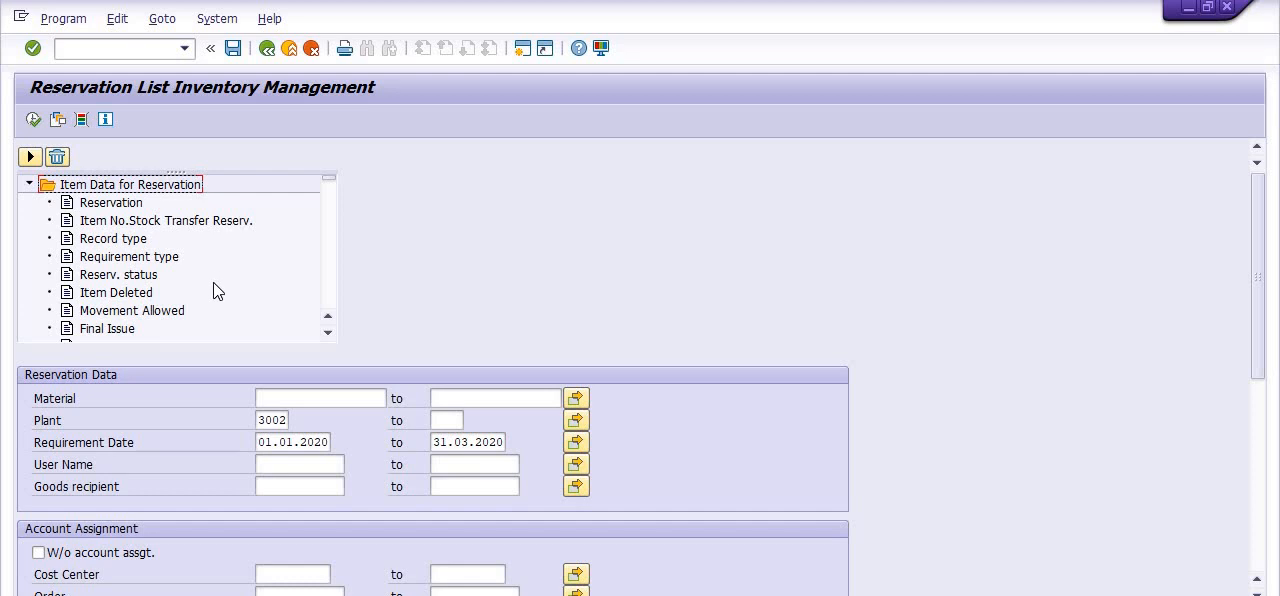
scroll(218, 291, down, 2)
scroll(216, 292, down, 5)
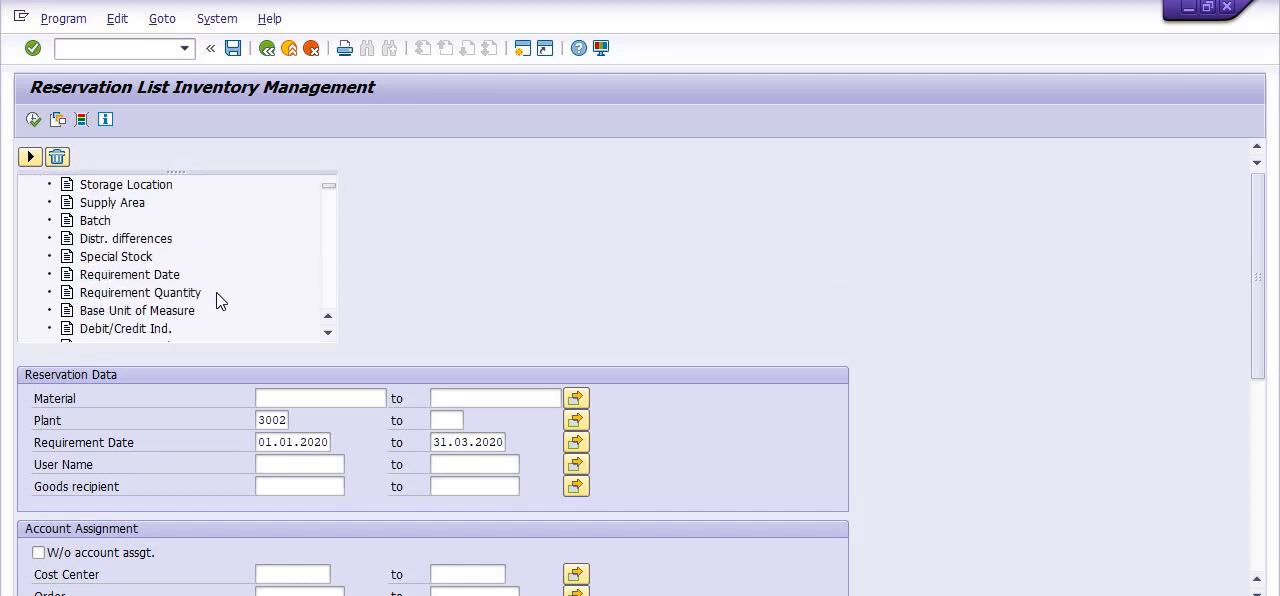
scroll(216, 292, down, 1)
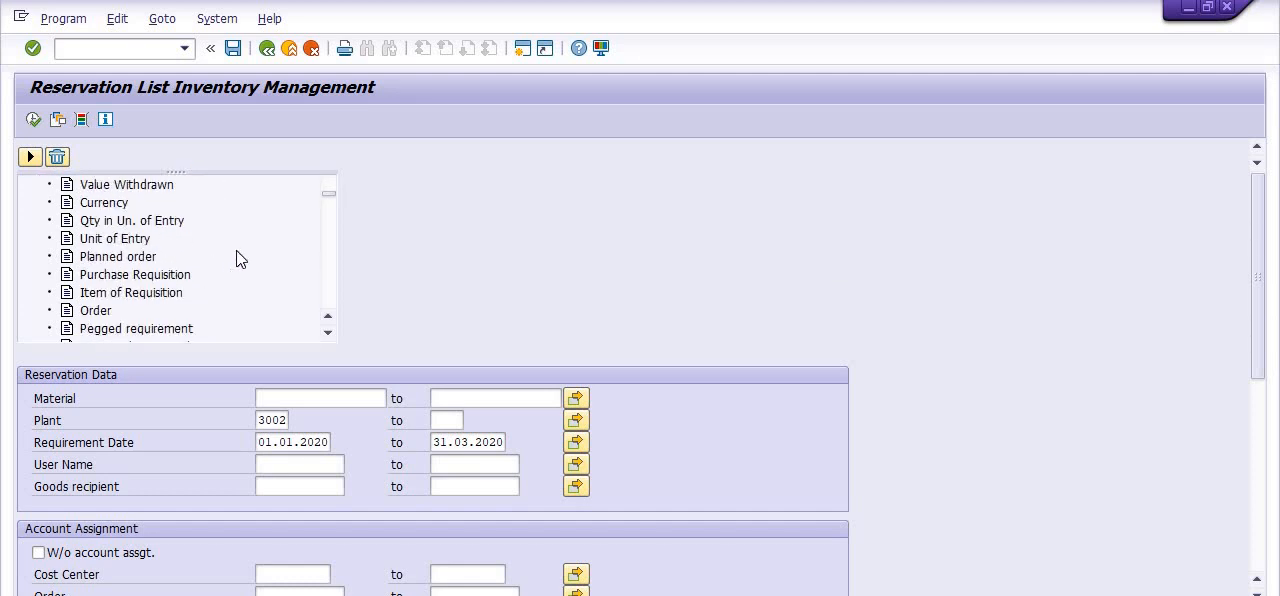
scroll(240, 248, up, 8)
scroll(290, 230, down, 2)
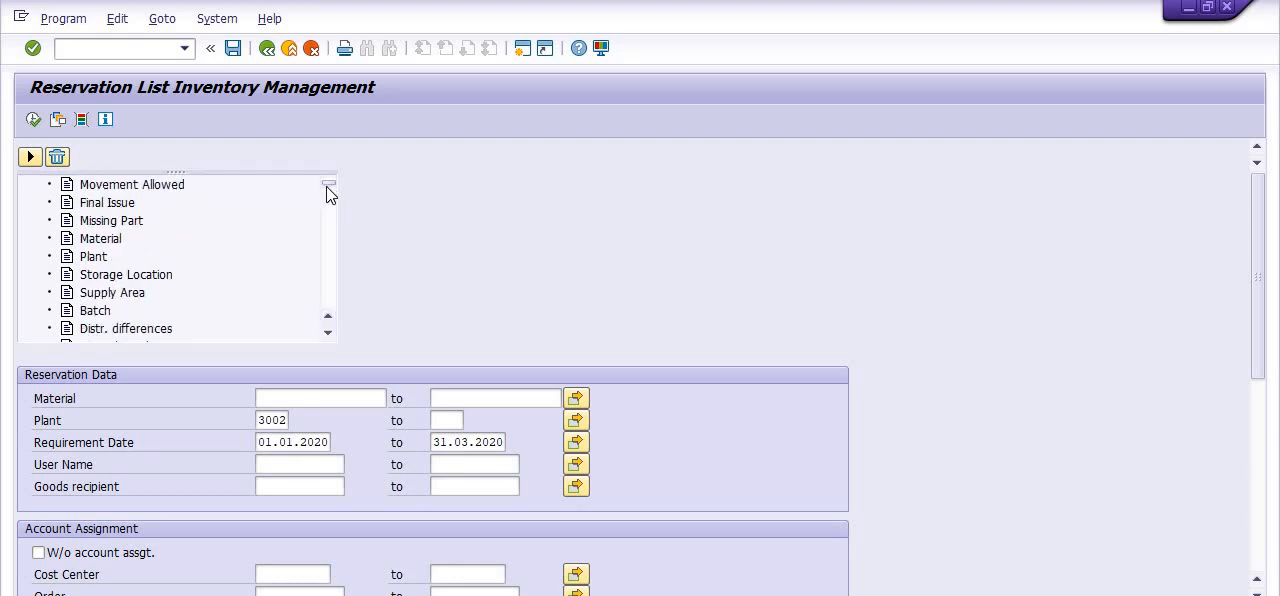
scroll(326, 250, down, 5)
scroll(324, 300, down, 5)
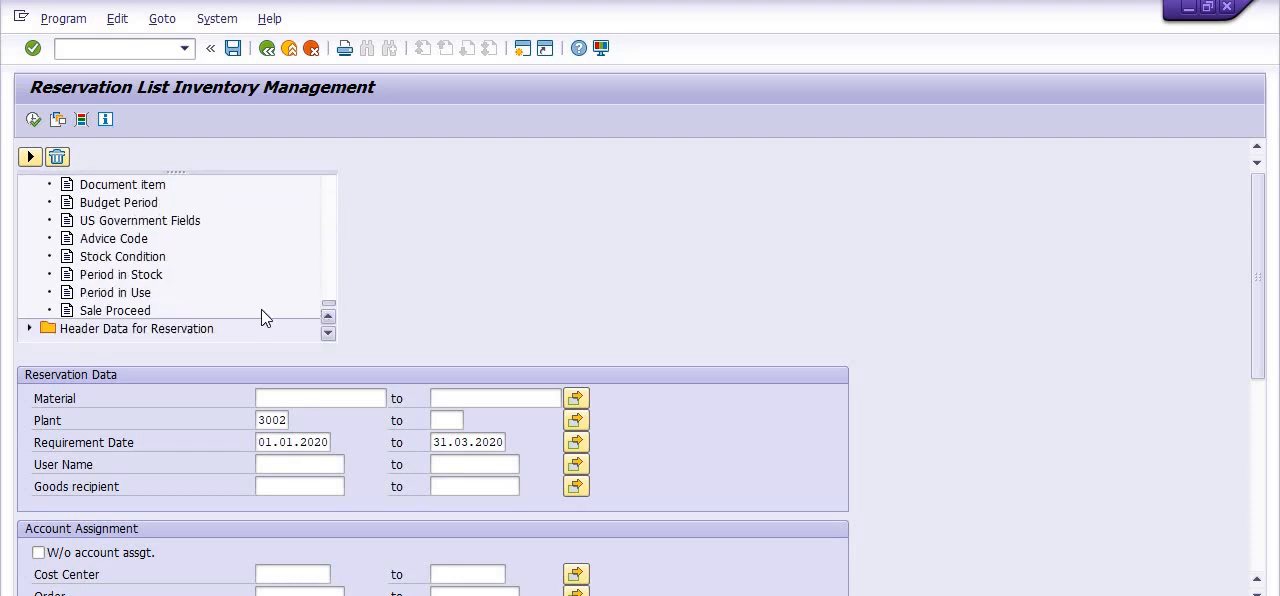
click(29, 329)
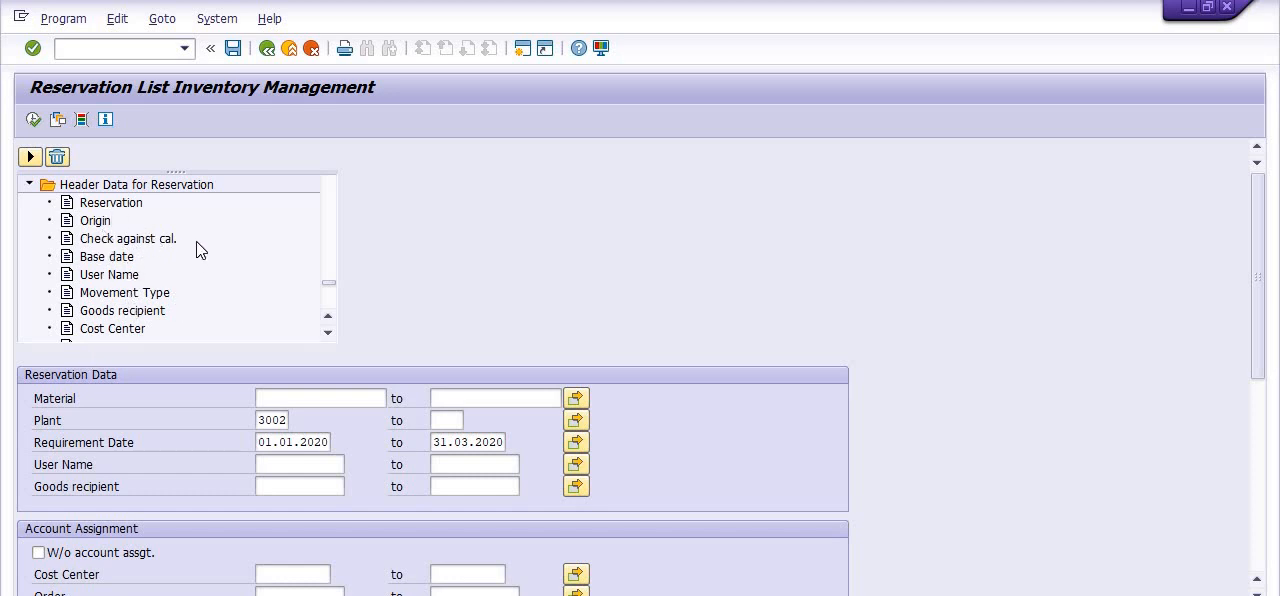
Run the reservation list report and widen its reservation status column
click(33, 119)
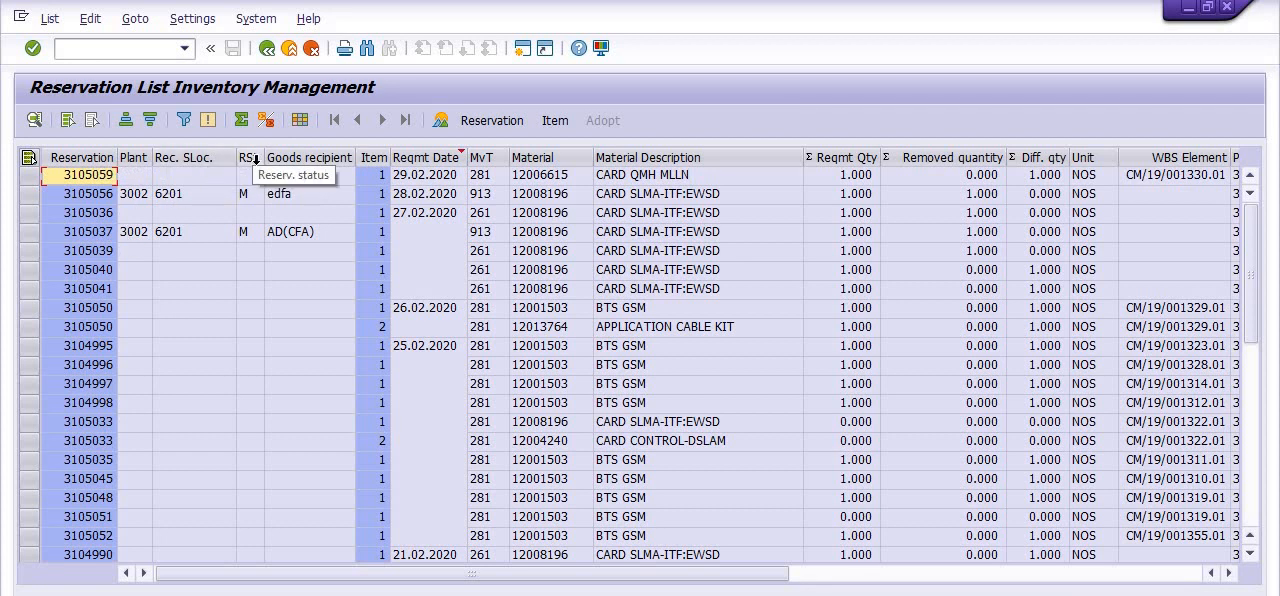
drag(265, 158, 280, 158)
click(258, 194)
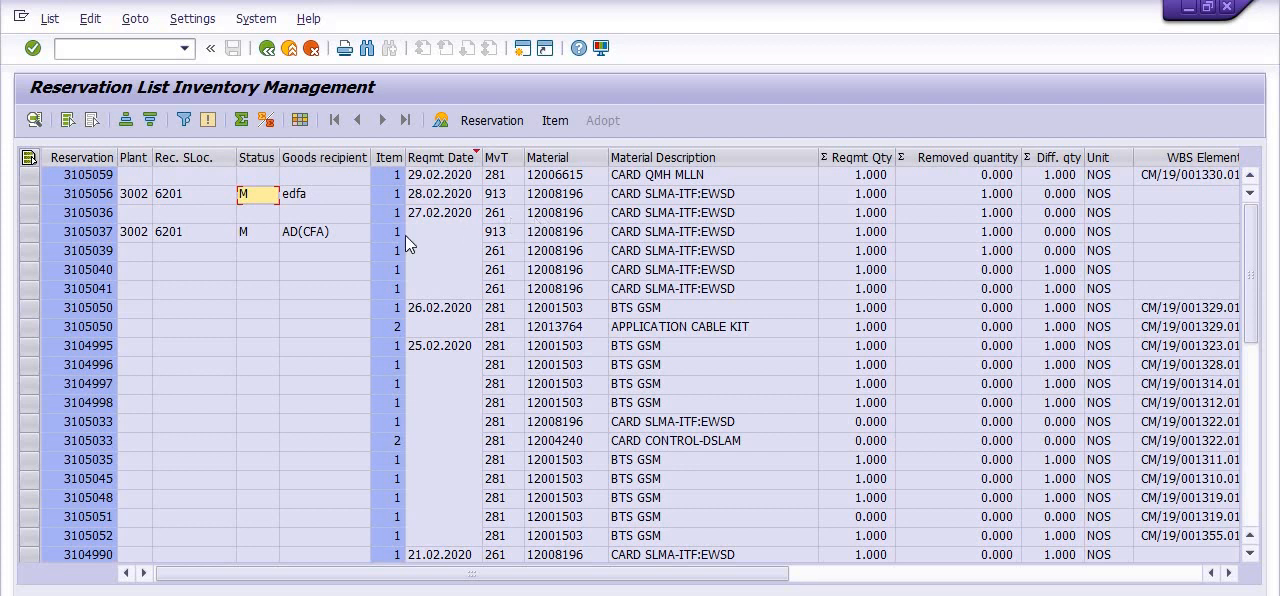
Examine the reservation list's material, quantity, WBS element, requirement category, order, network and user name columns
drag(612, 580, 1023, 580)
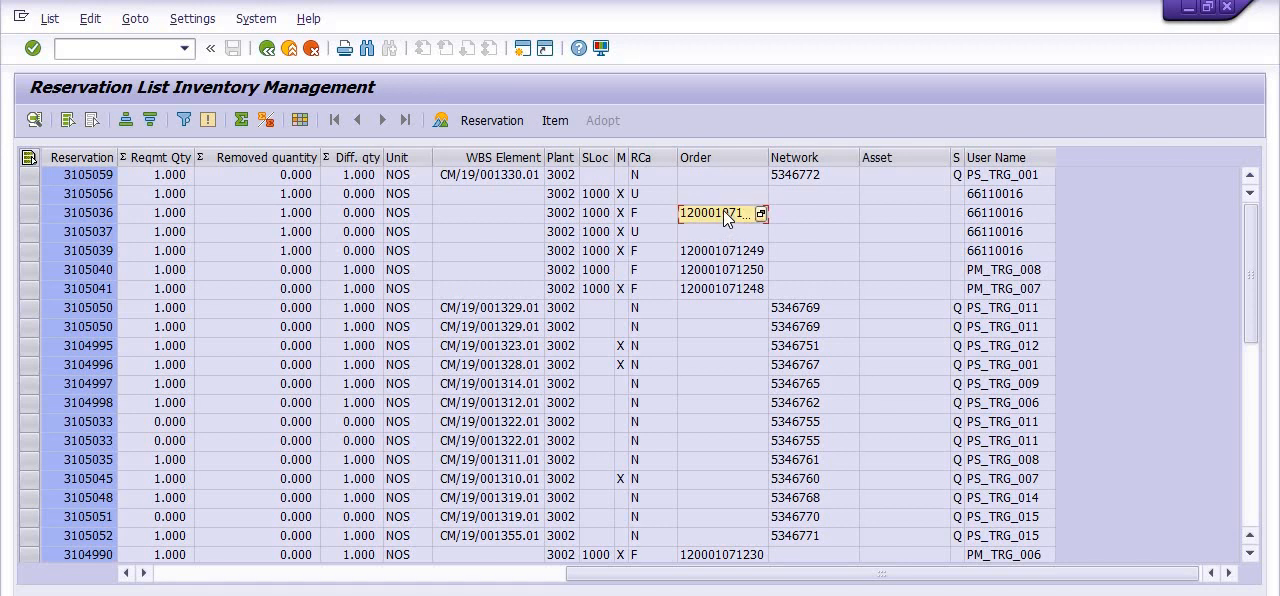
scroll(962, 372, down, 3)
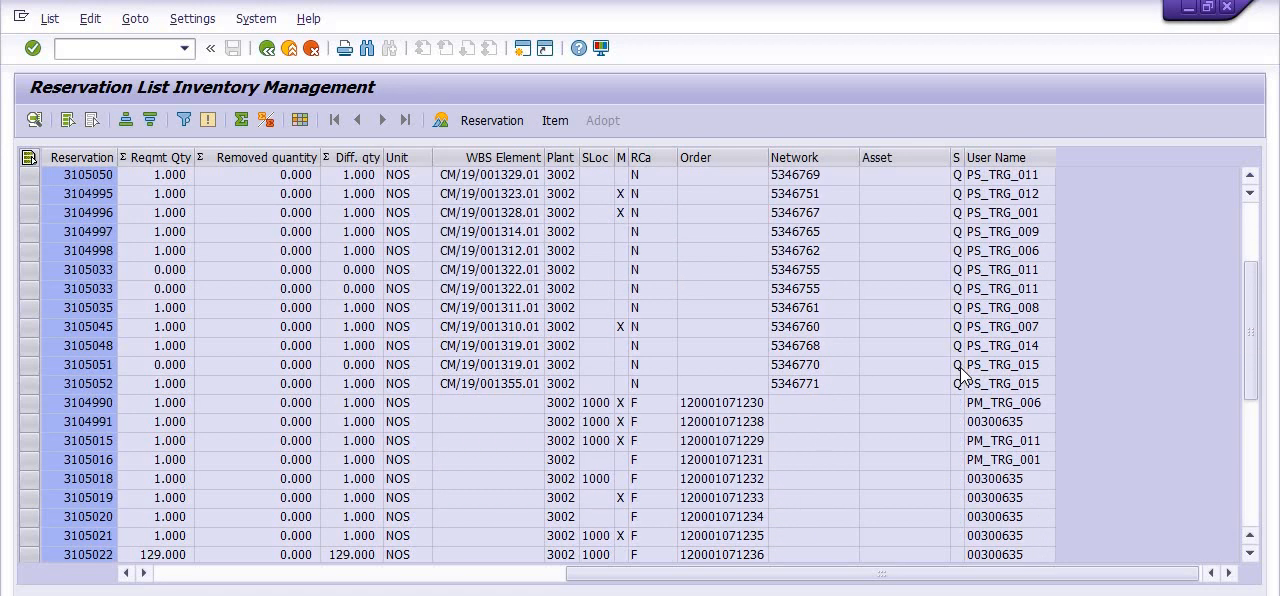
scroll(962, 372, down, 6)
scroll(968, 385, up, 8)
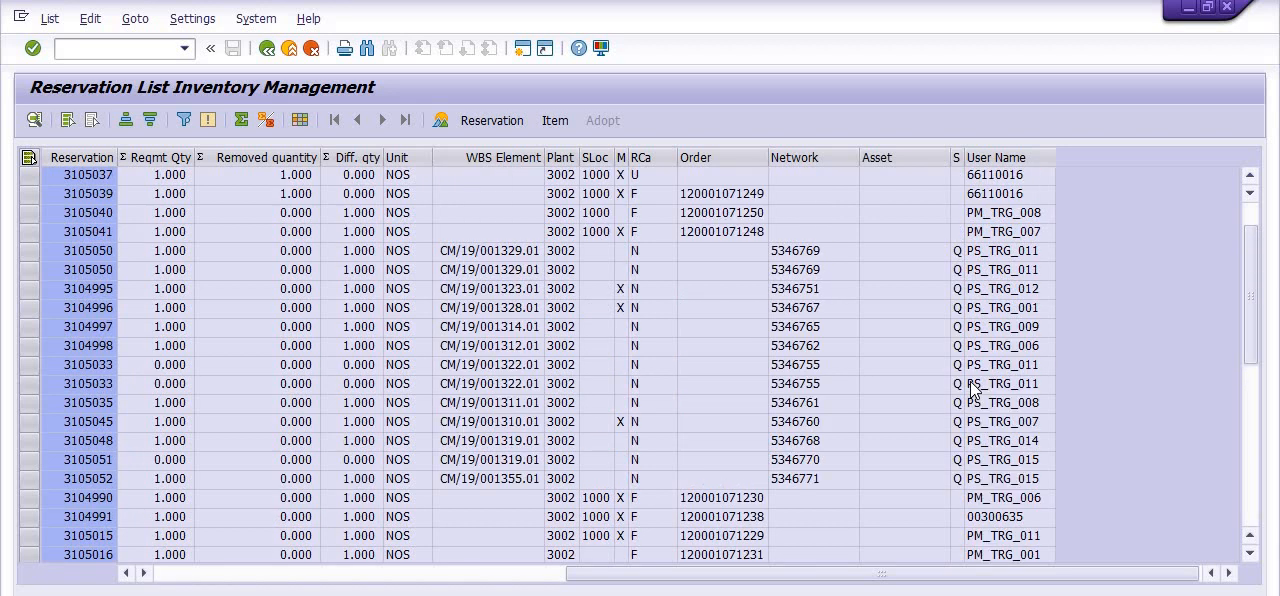
scroll(968, 388, up, 1)
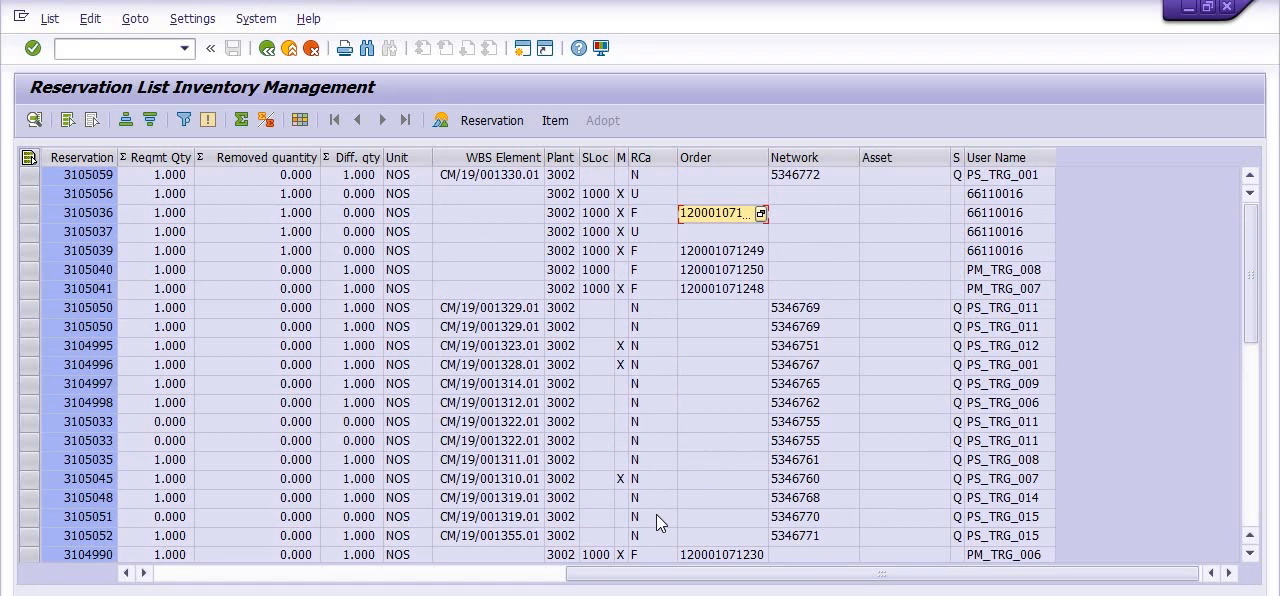
drag(811, 573, 401, 573)
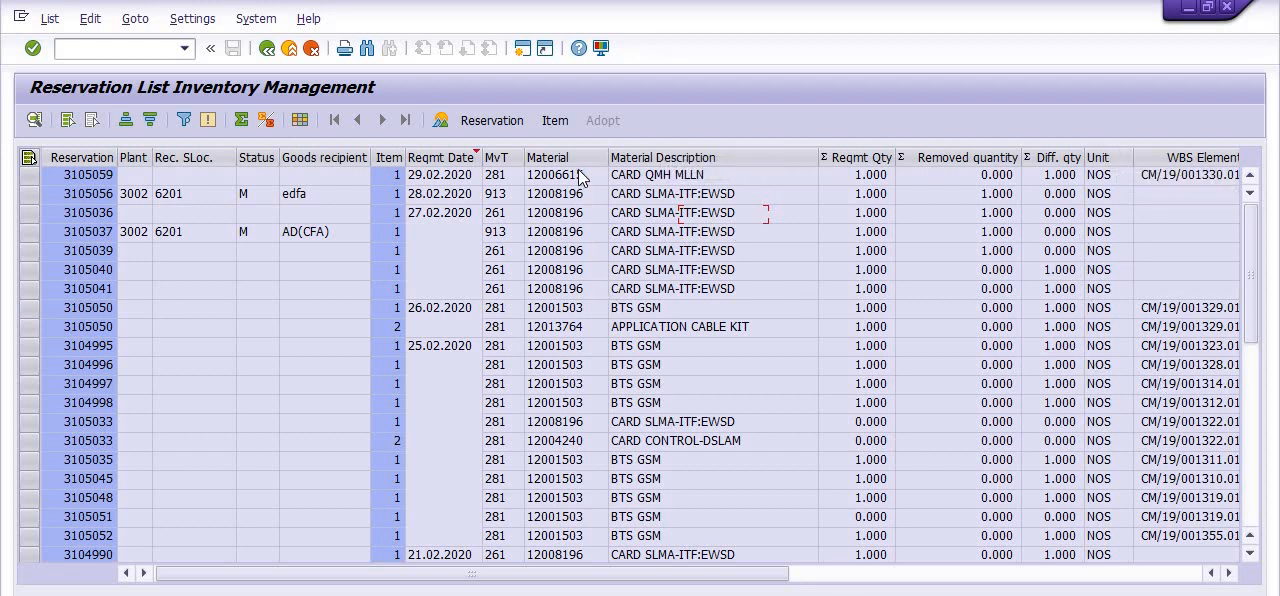
drag(688, 576, 1099, 580)
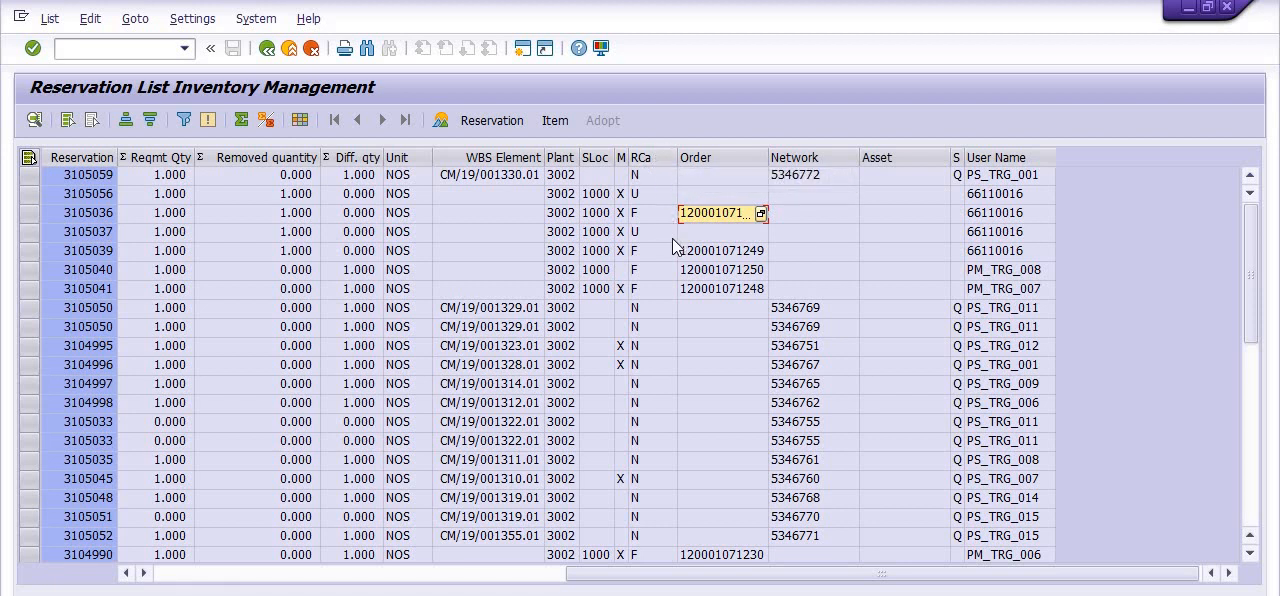
click(662, 175)
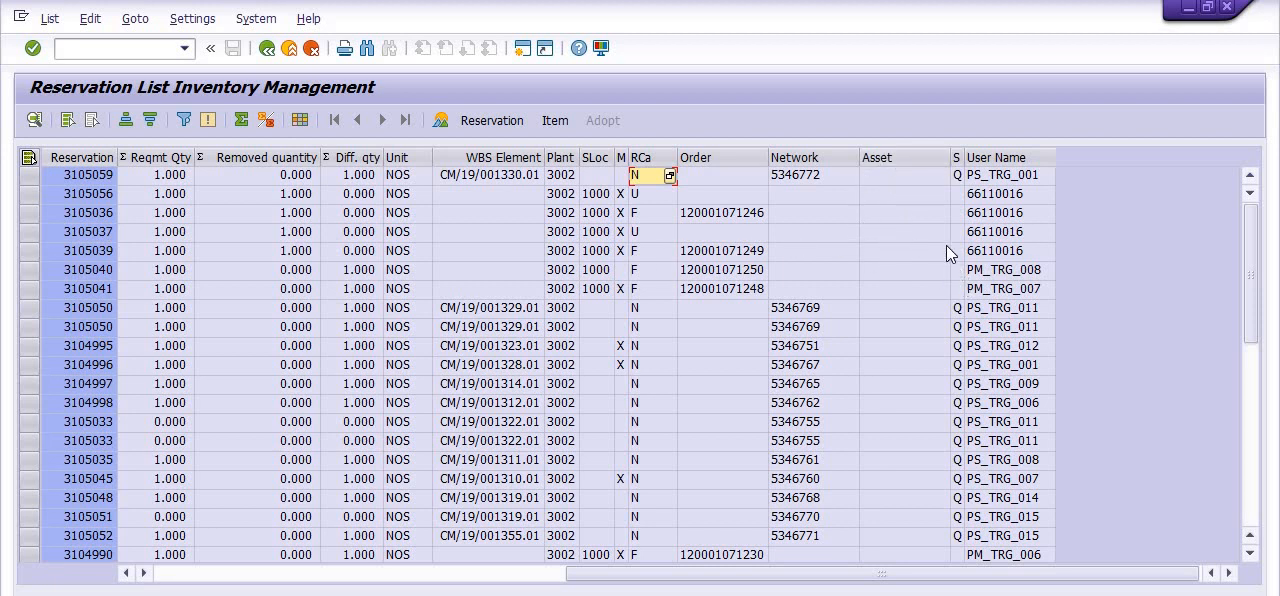
Add the Movement Type Text and Final Issue columns to the reservation list's layout
scroll(1006, 280, down, 2)
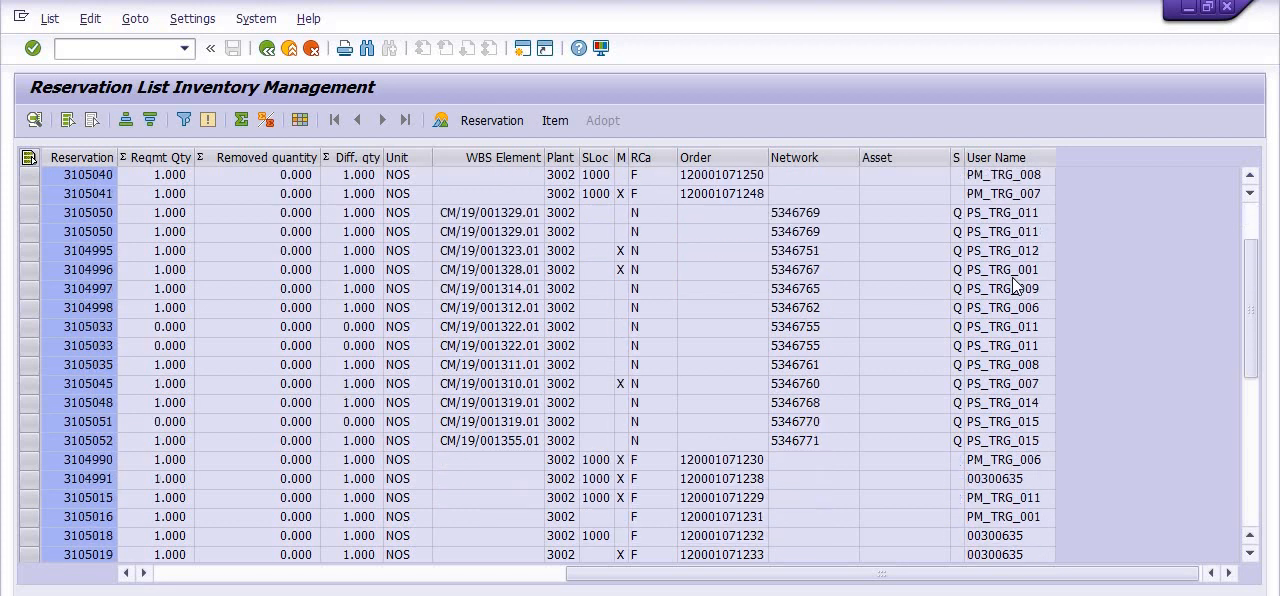
scroll(1010, 286, up, 2)
click(300, 120)
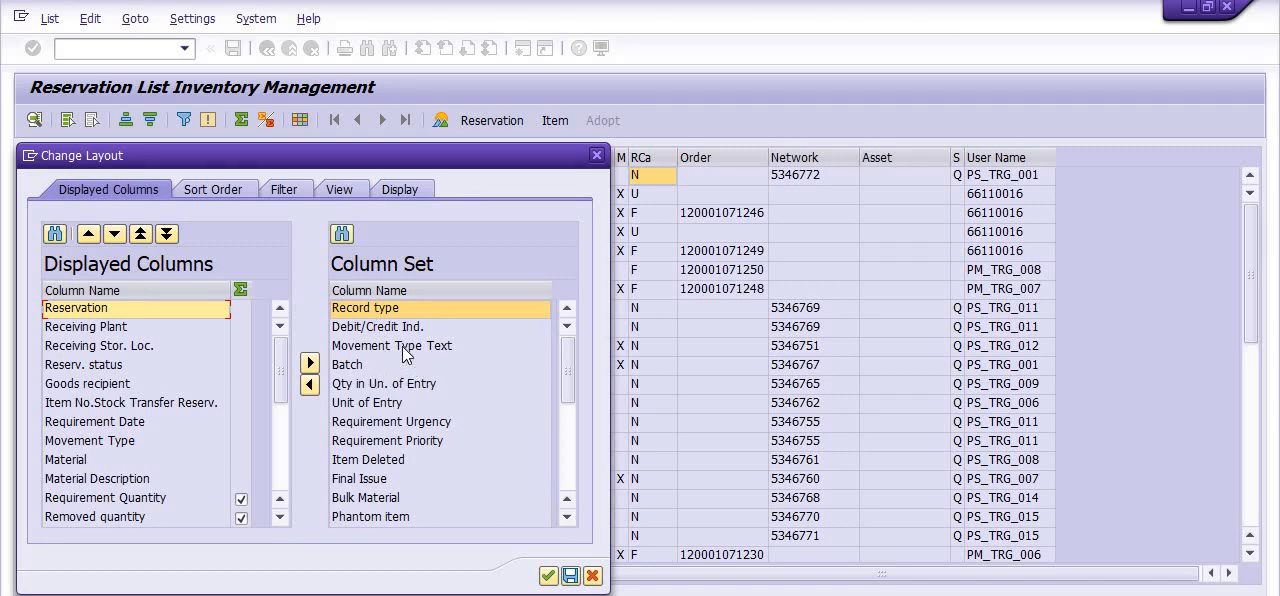
click(405, 348)
click(310, 384)
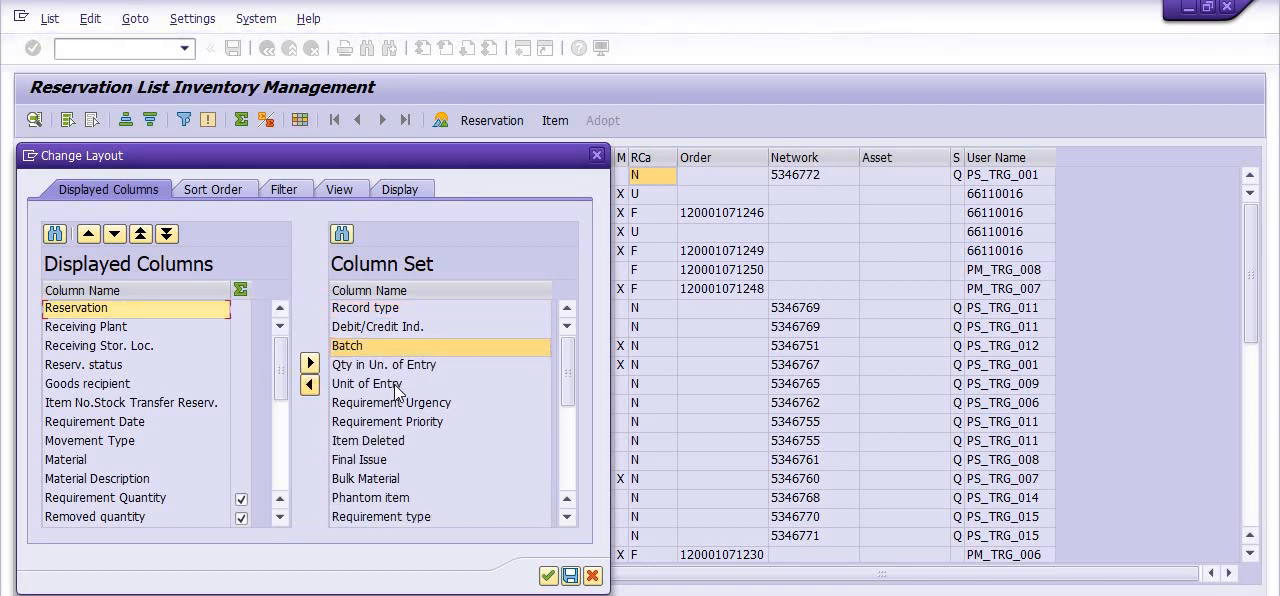
scroll(430, 383, down, 2)
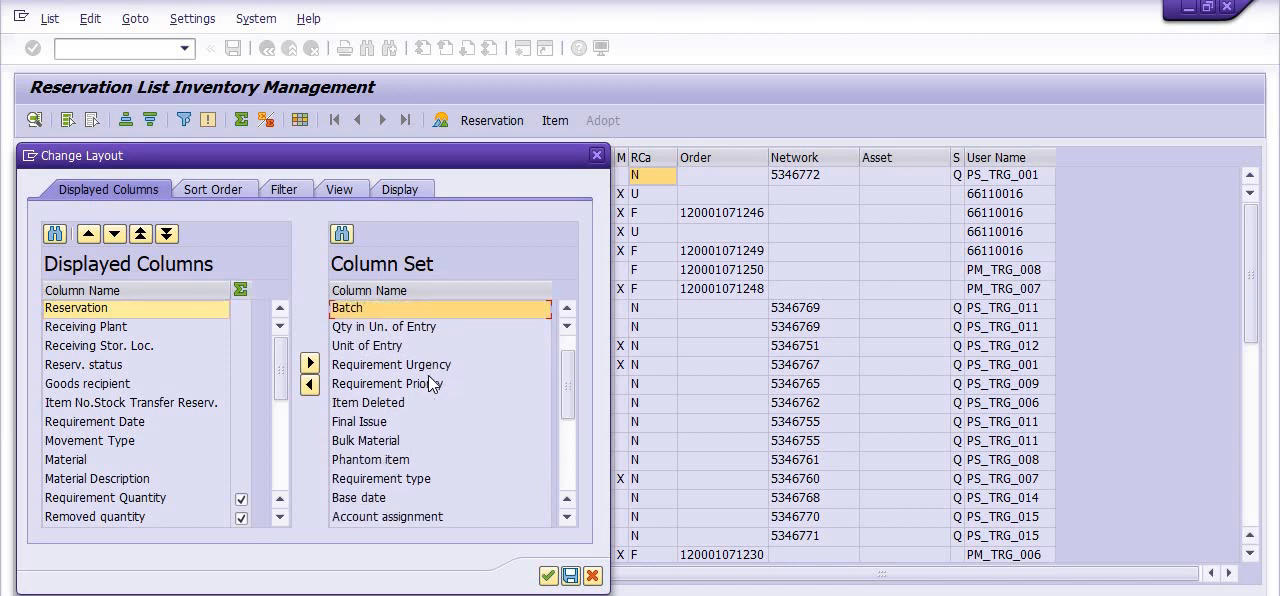
scroll(452, 377, down, 5)
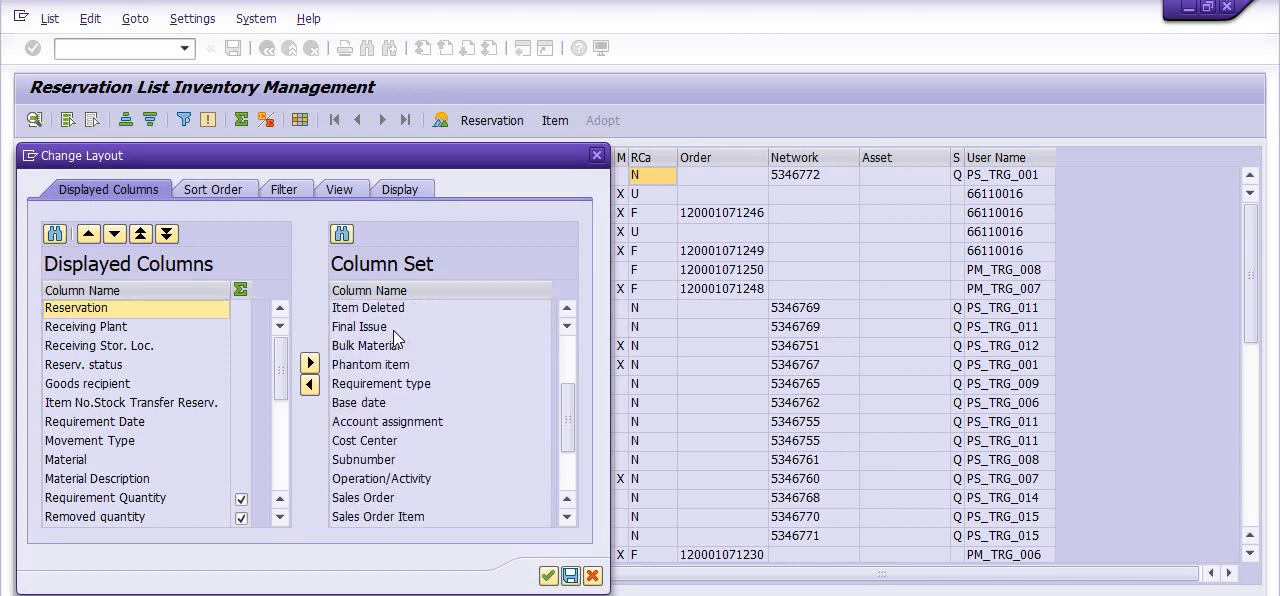
click(394, 330)
click(310, 384)
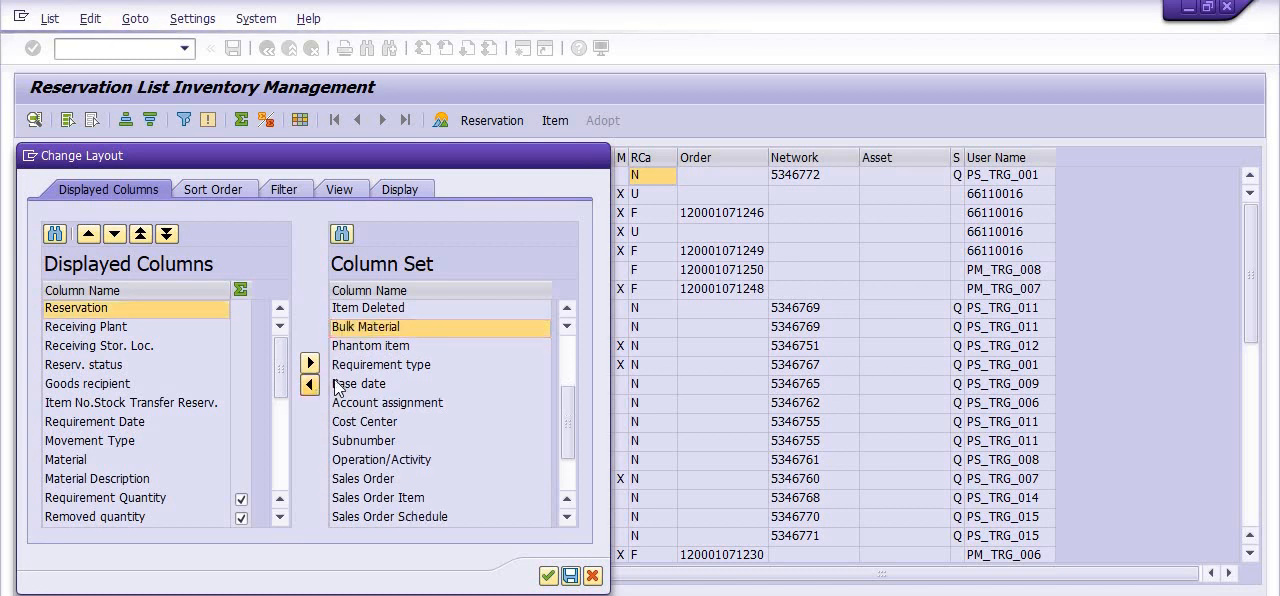
Add the Requirement type, Cost Center and Sales Order columns, apply the layout and check the added columns in the list
click(345, 365)
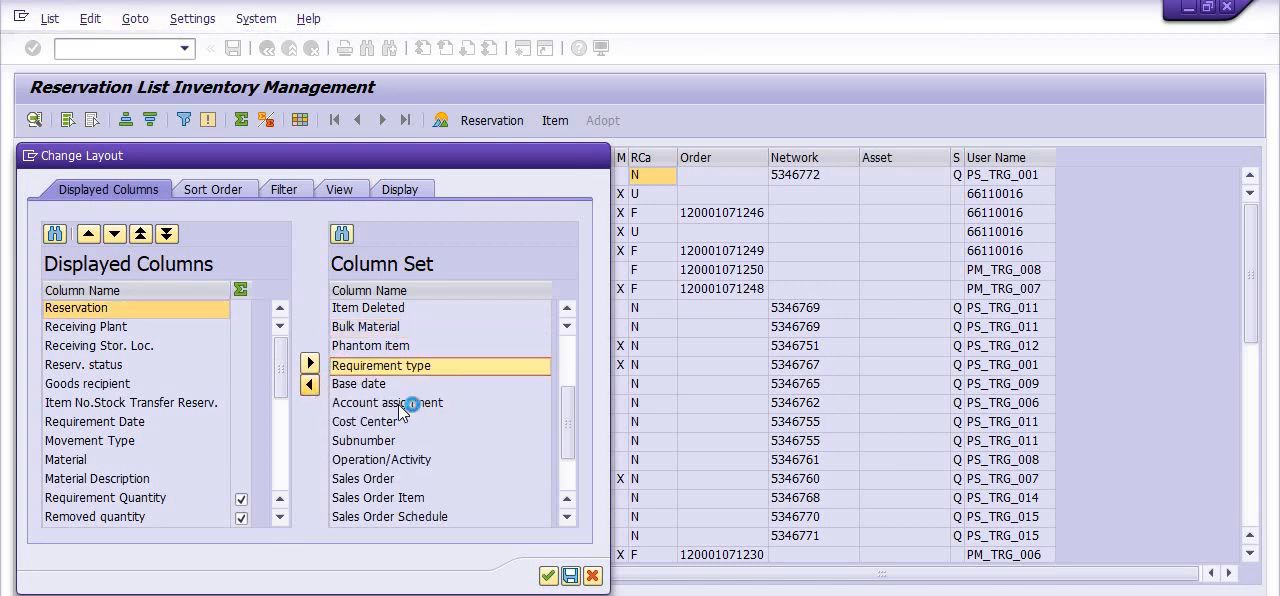
scroll(428, 403, down, 1)
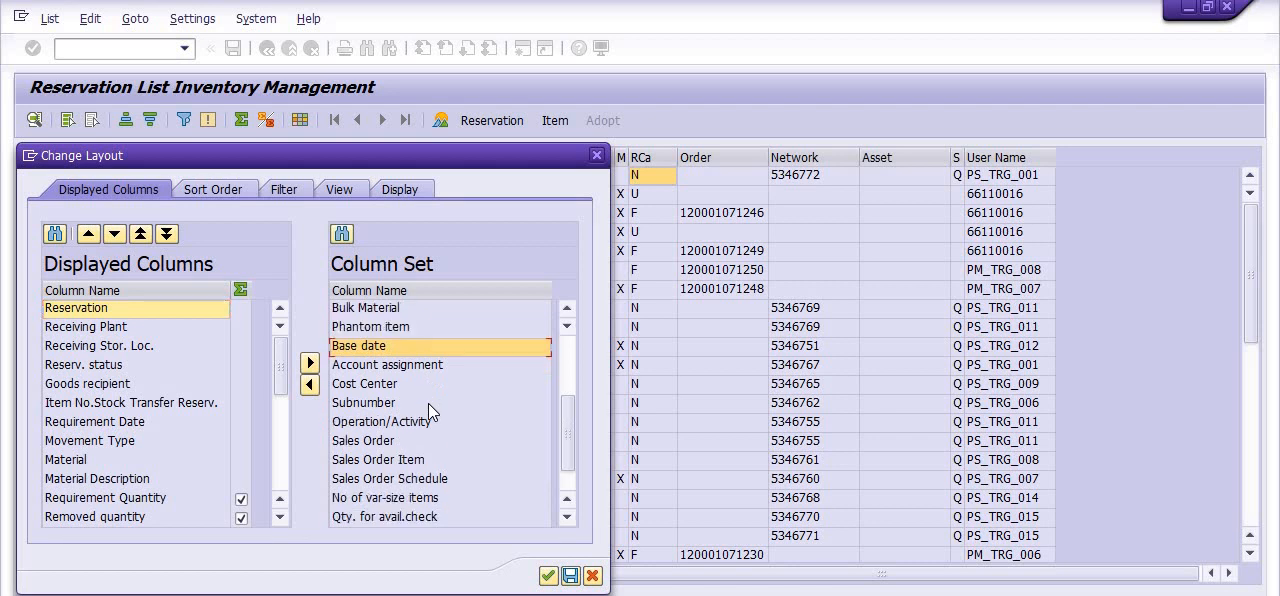
click(388, 386)
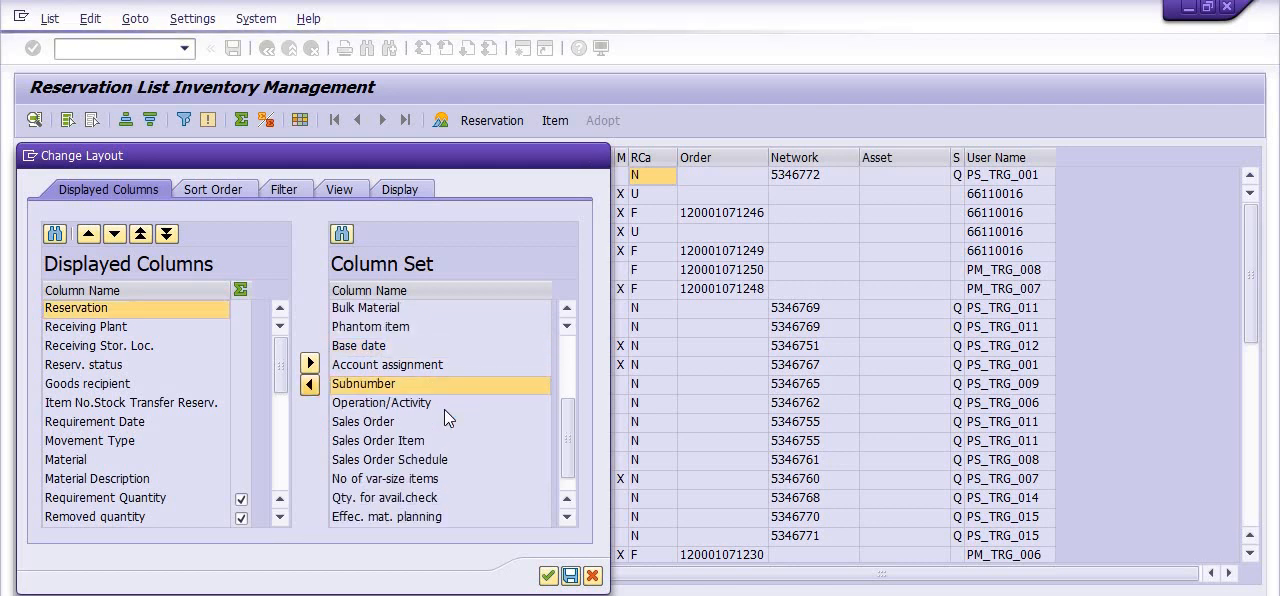
scroll(449, 409, down, 1)
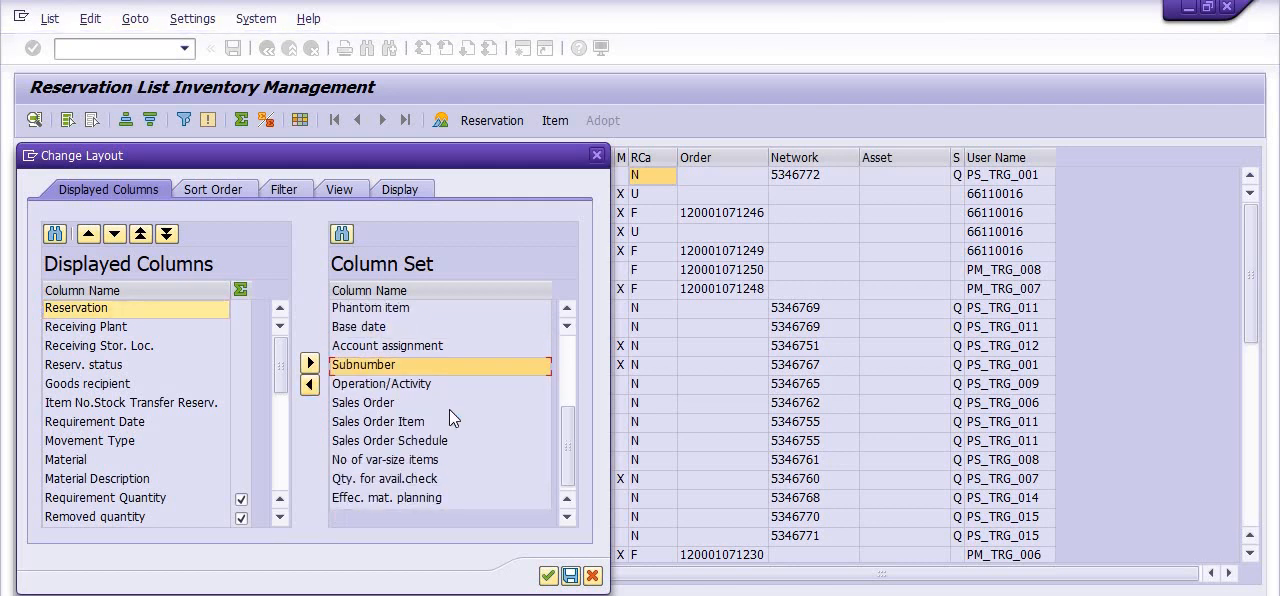
click(381, 427)
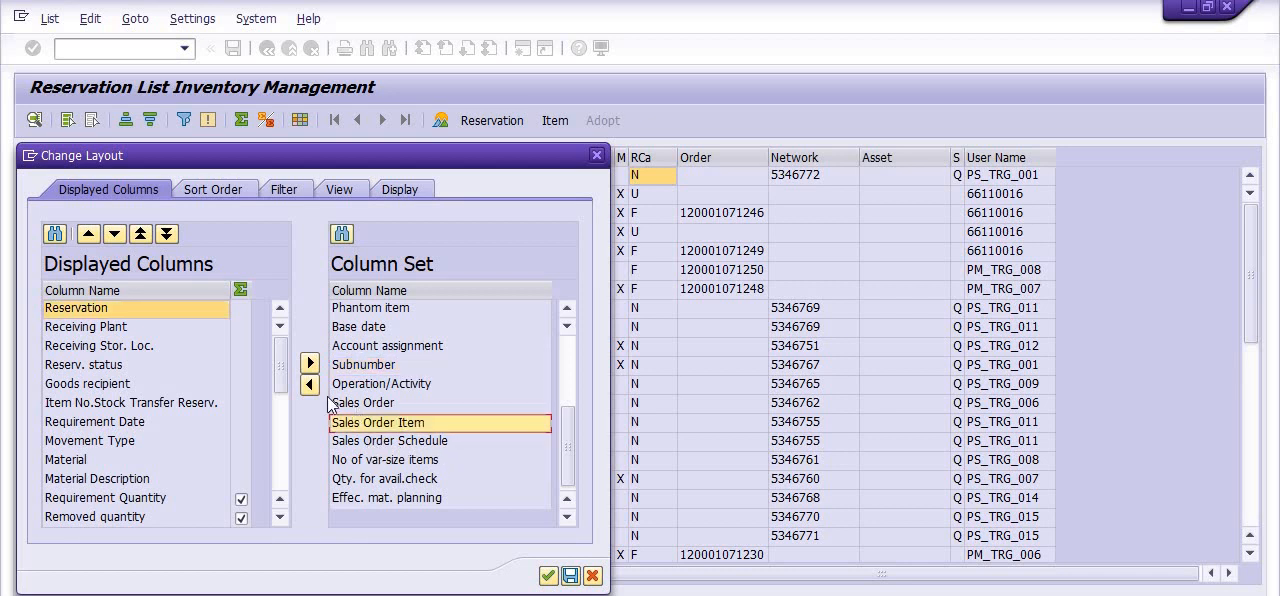
click(336, 403)
click(310, 385)
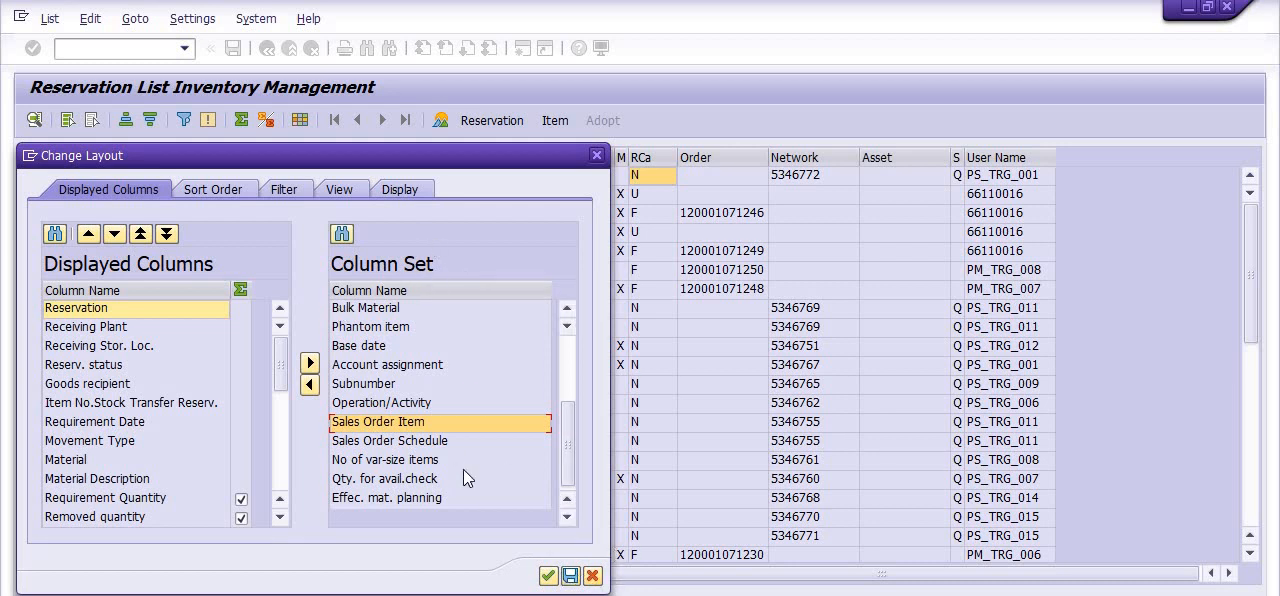
click(548, 577)
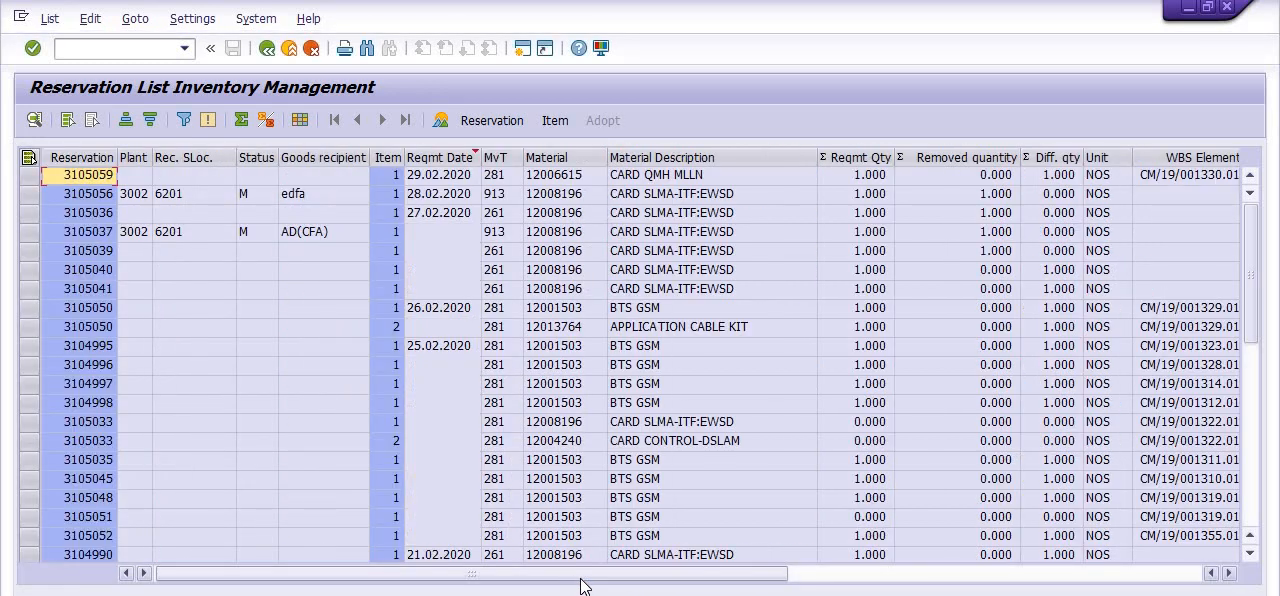
drag(584, 578, 996, 578)
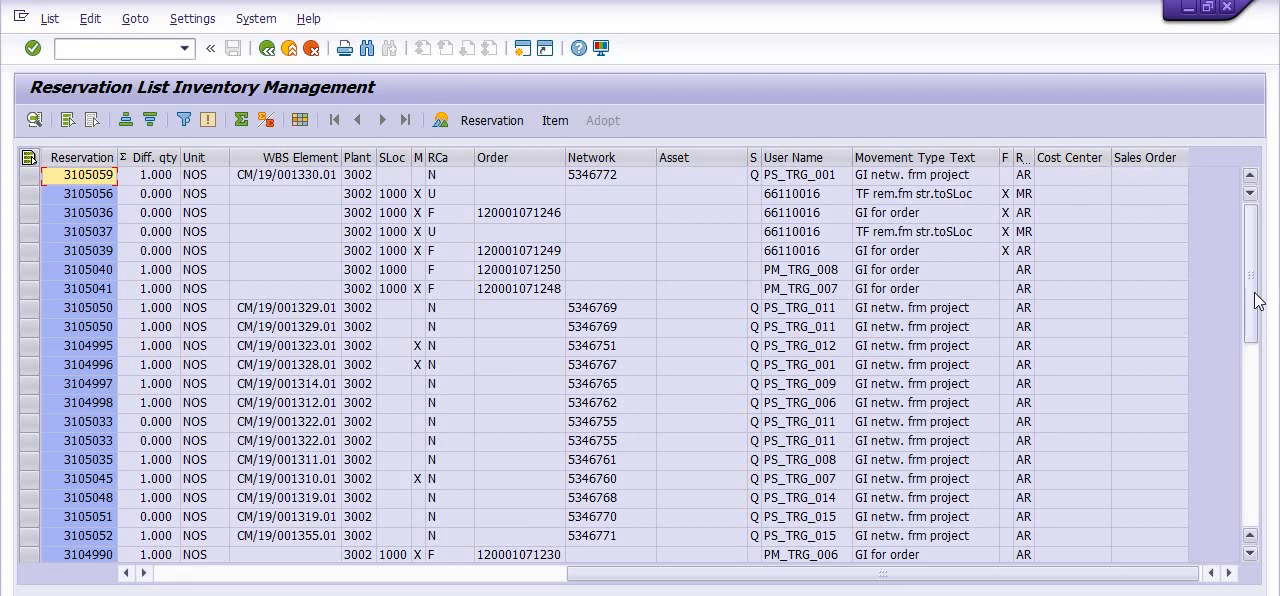
drag(1252, 292, 1250, 268)
Start a spreadsheet export of the reservation list in Excel (in MHTML Format) and cancel saving the file
click(49, 20)
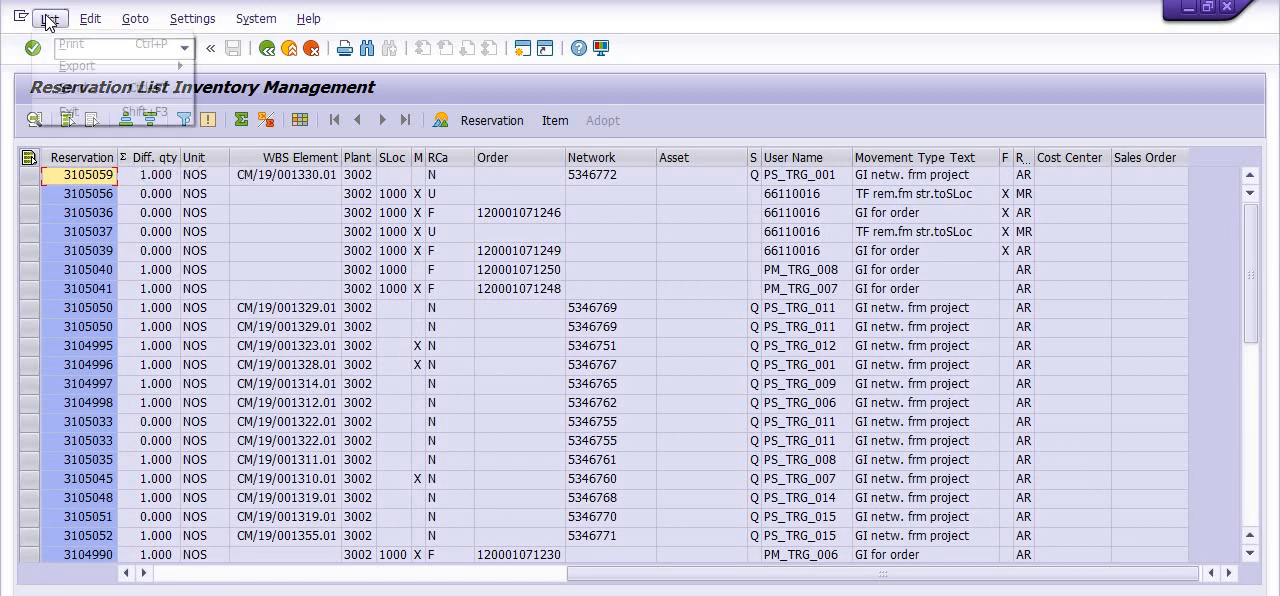
mouse_move(140, 60)
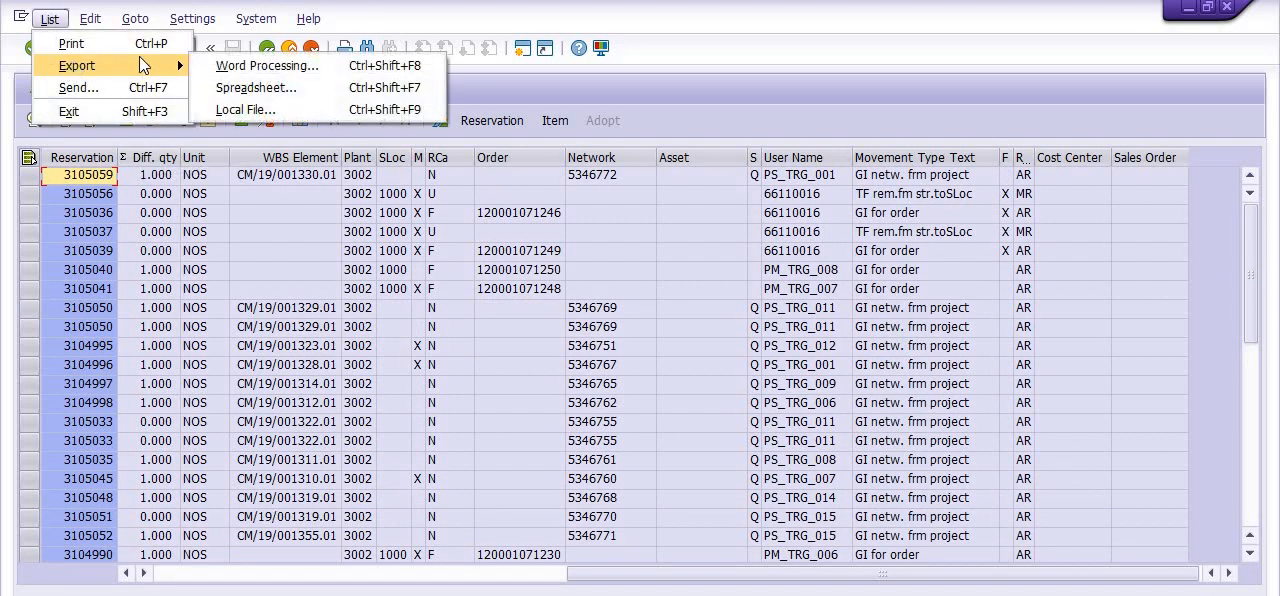
click(255, 92)
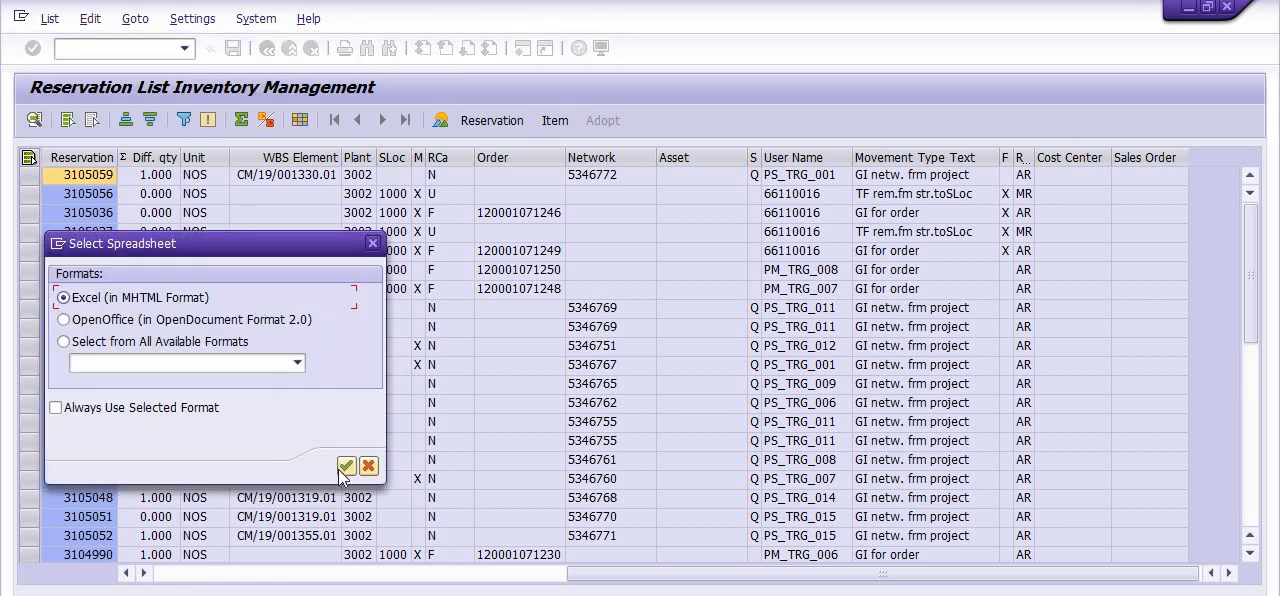
click(345, 467)
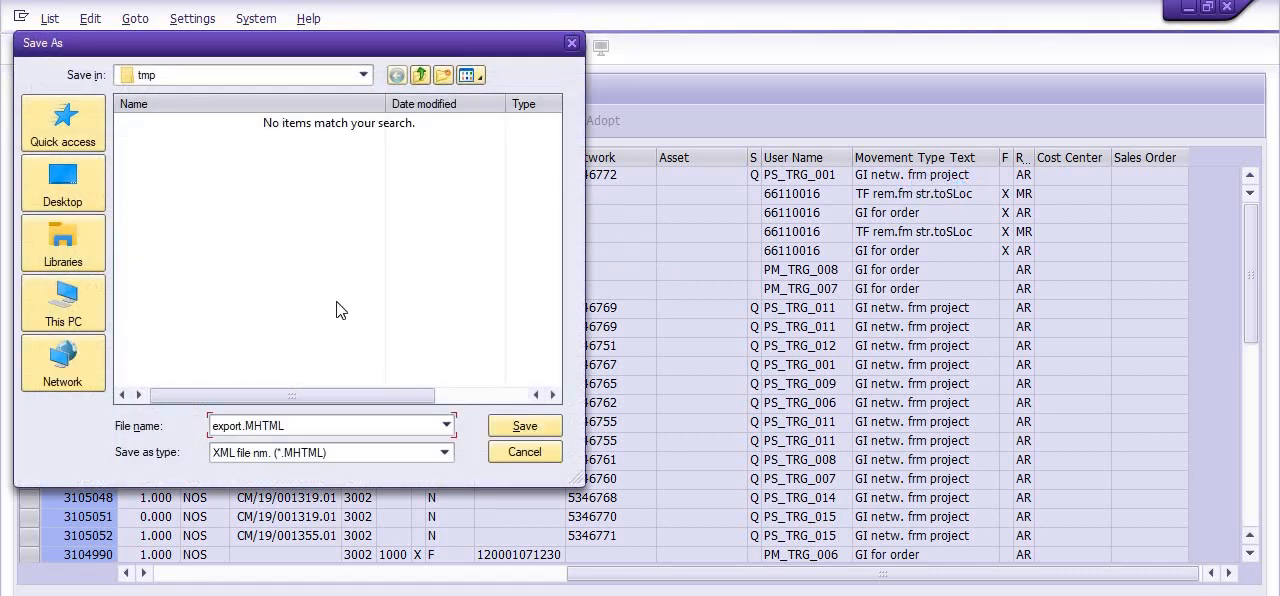
click(572, 45)
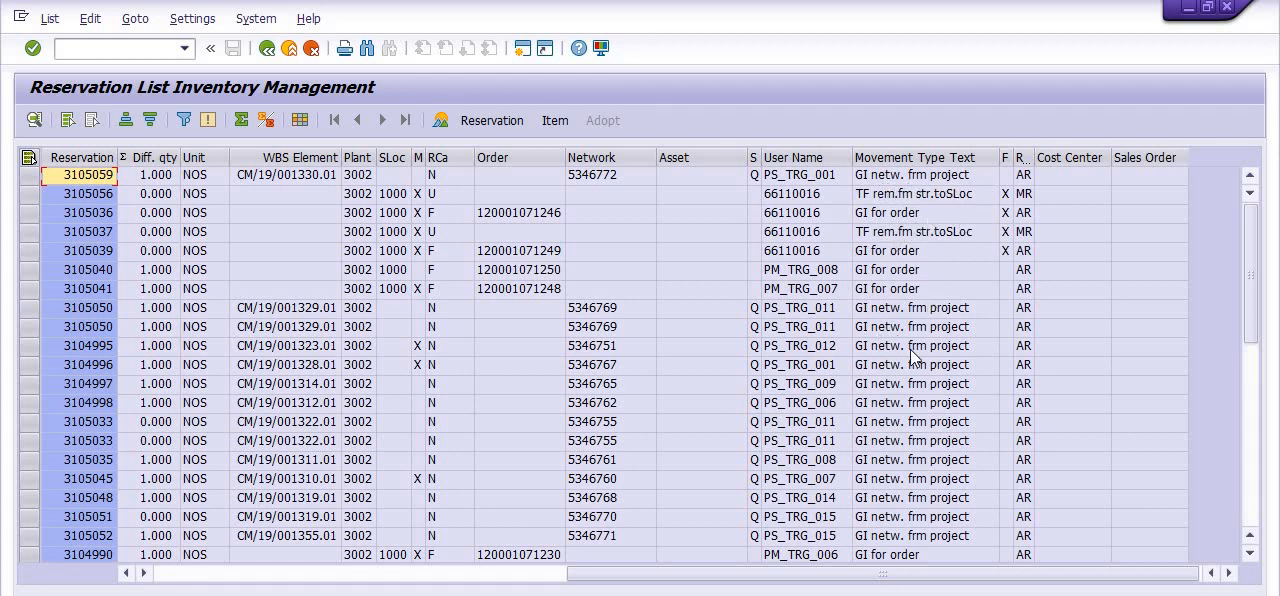
Review the reservation list down to its totals and leave the report for the SAP Easy Access screen
scroll(915, 370, down, 7)
scroll(912, 376, down, 1)
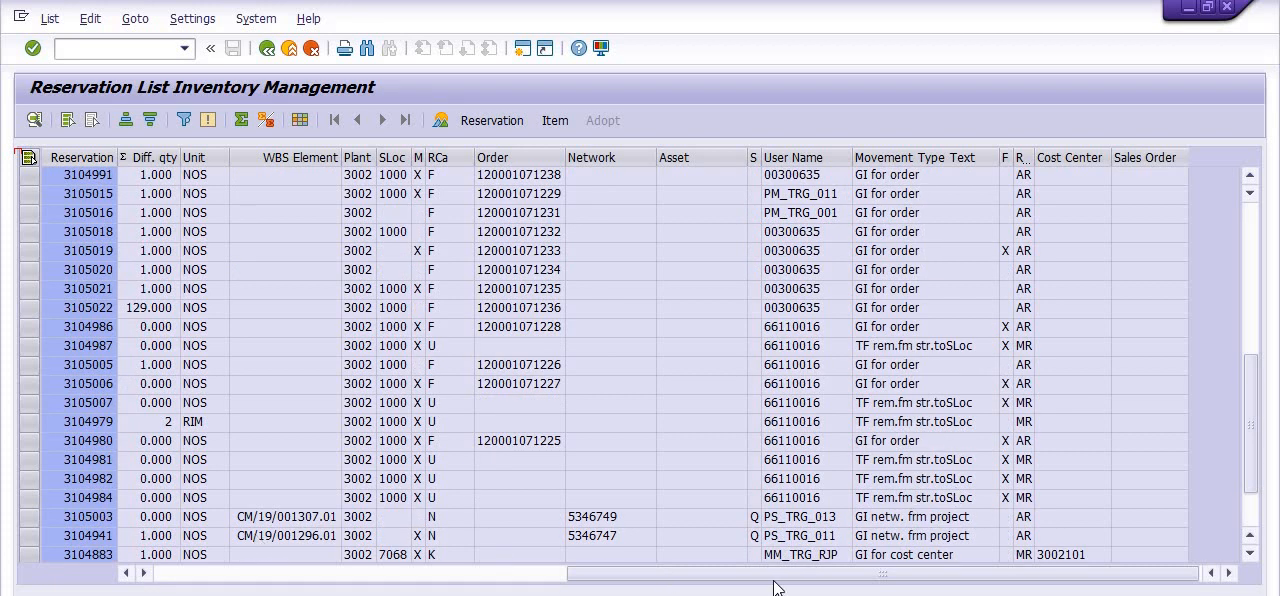
scroll(945, 537, down, 2)
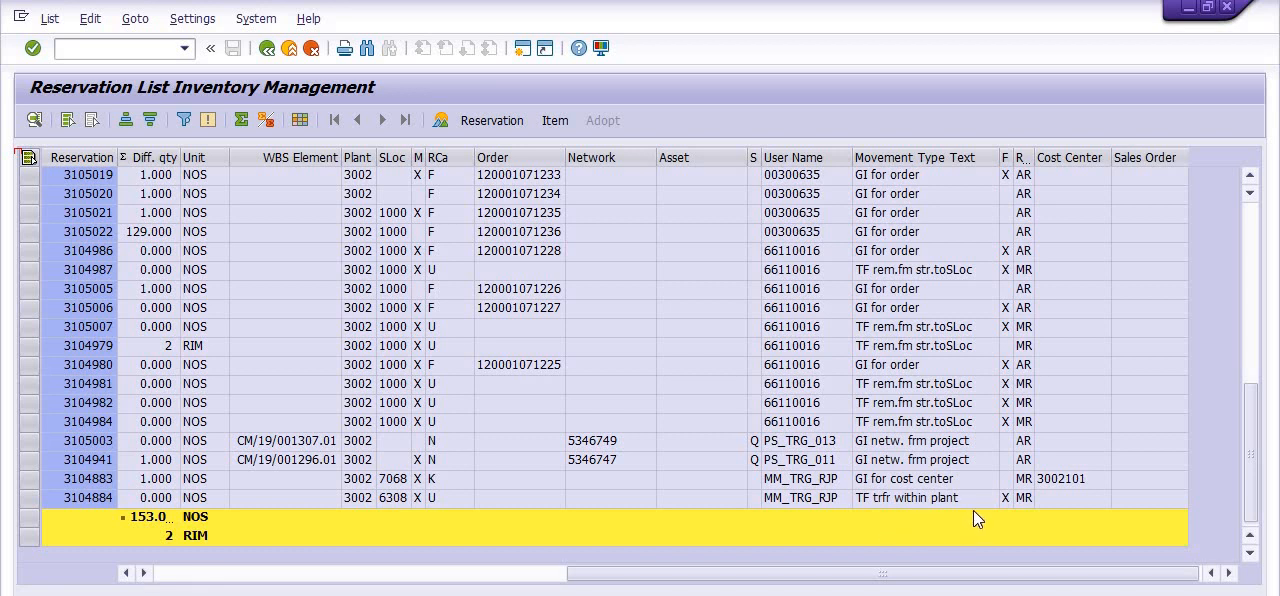
scroll(974, 510, up, 15)
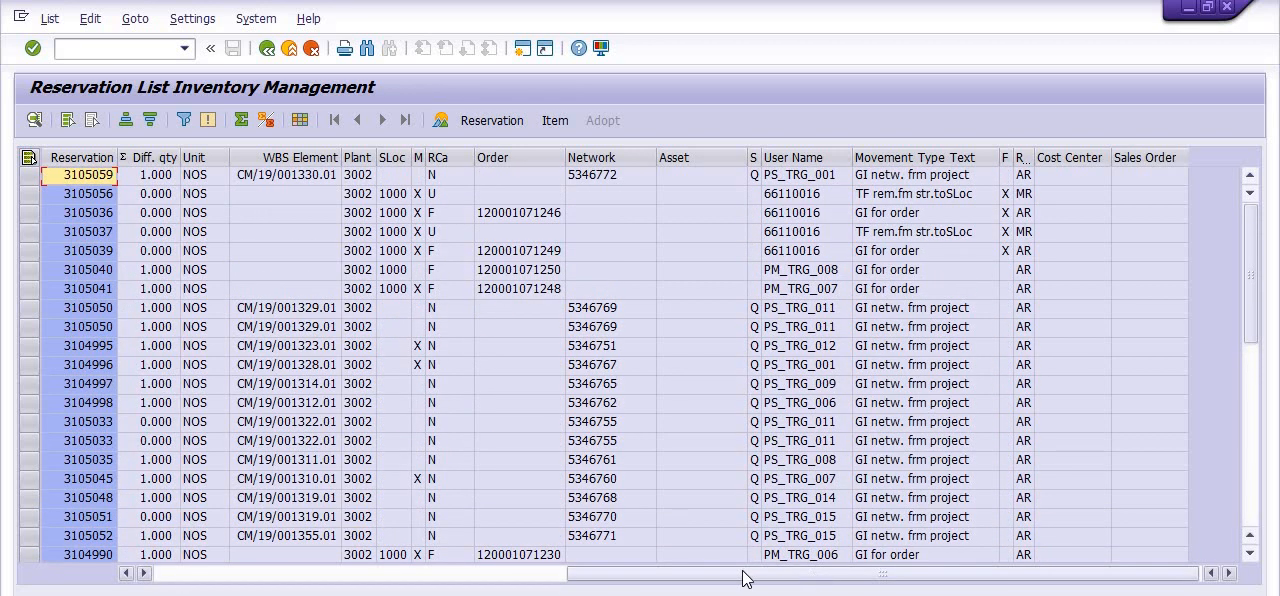
drag(744, 579, 334, 580)
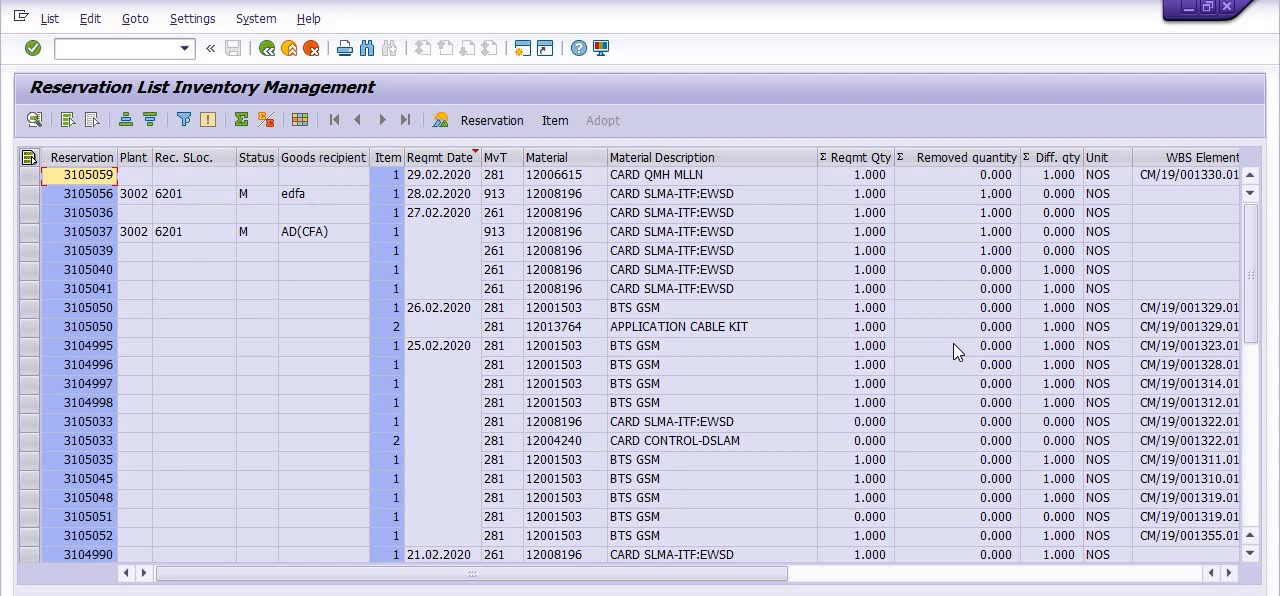
click(265, 50)
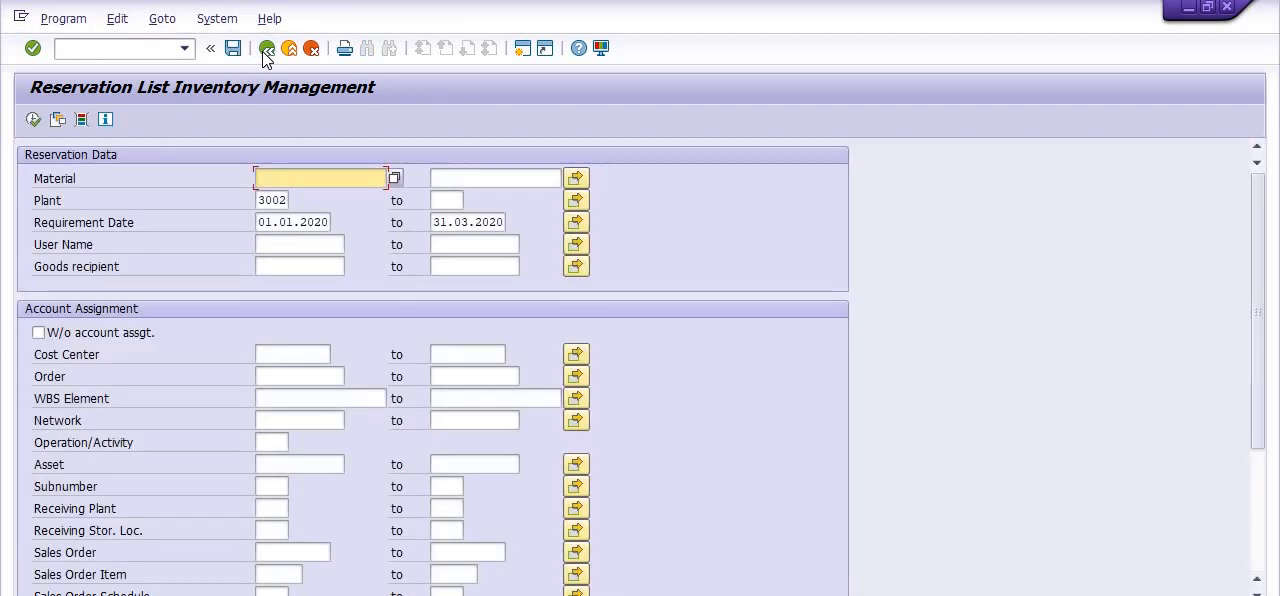
click(265, 50)
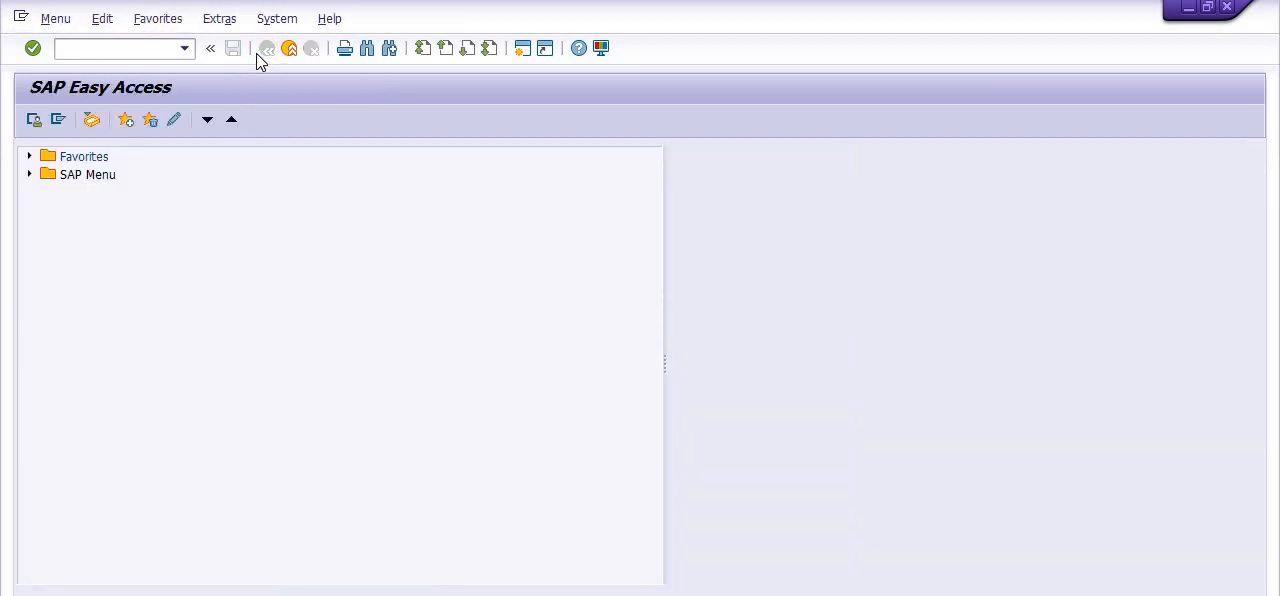